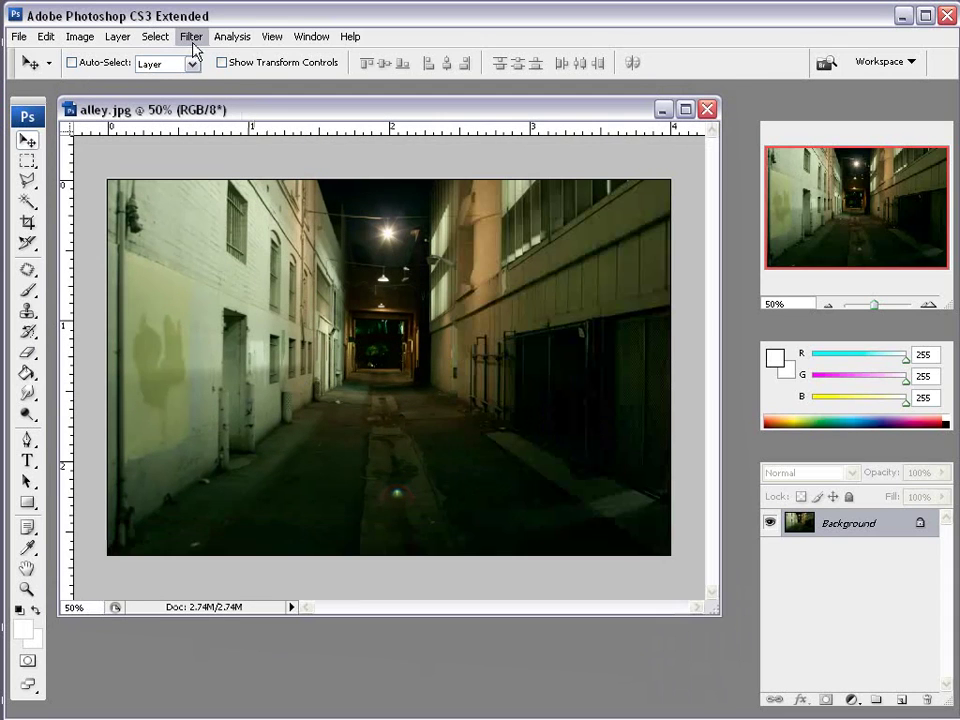
# Define a Vanishing Point perspective plane over the alley floor and stretch its near edge past the lower edge of the photo.
pyautogui.click(191, 36)
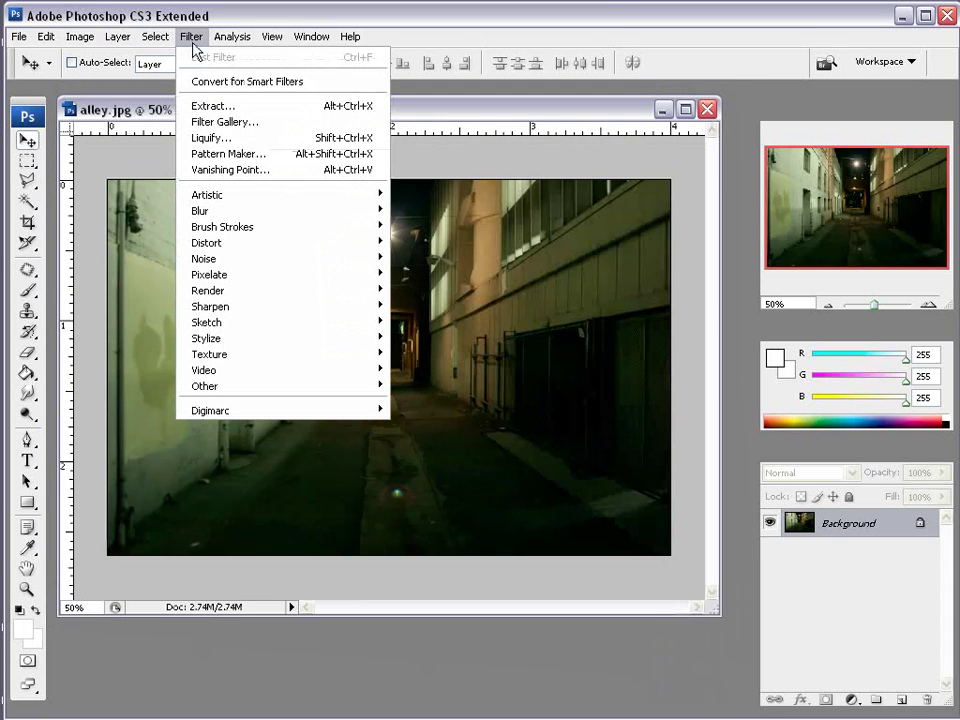
pyautogui.click(220, 171)
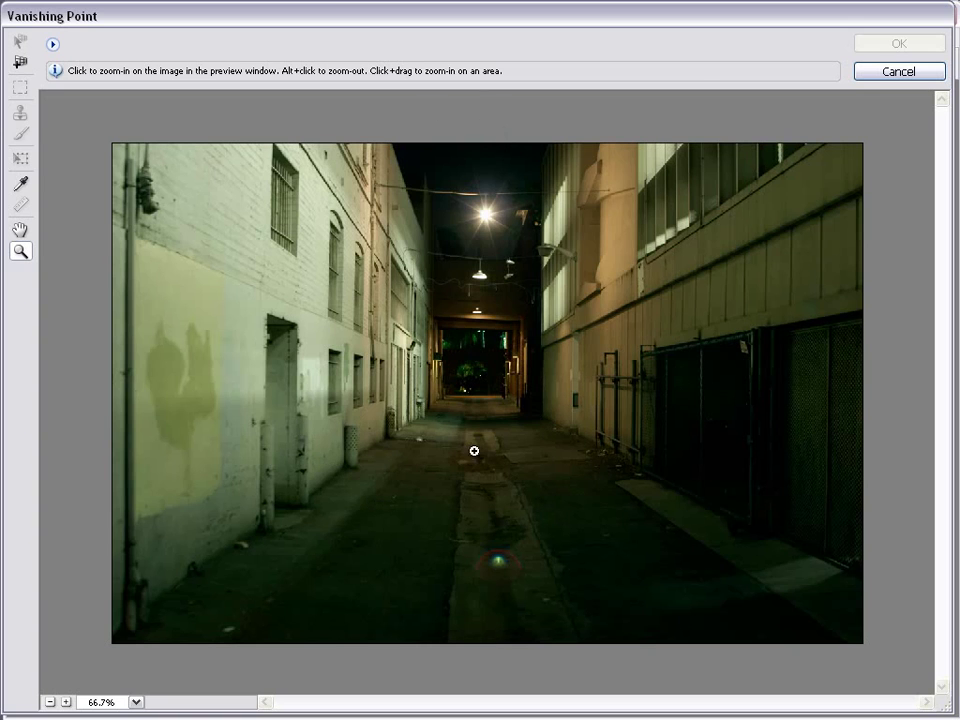
pyautogui.click(19, 62)
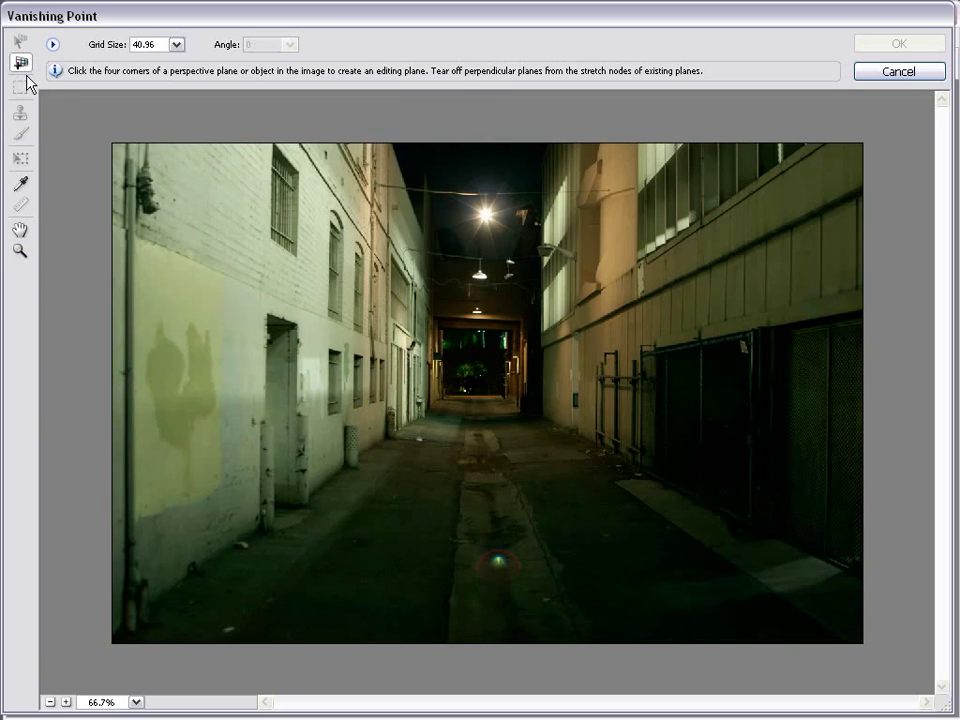
pyautogui.click(443, 395)
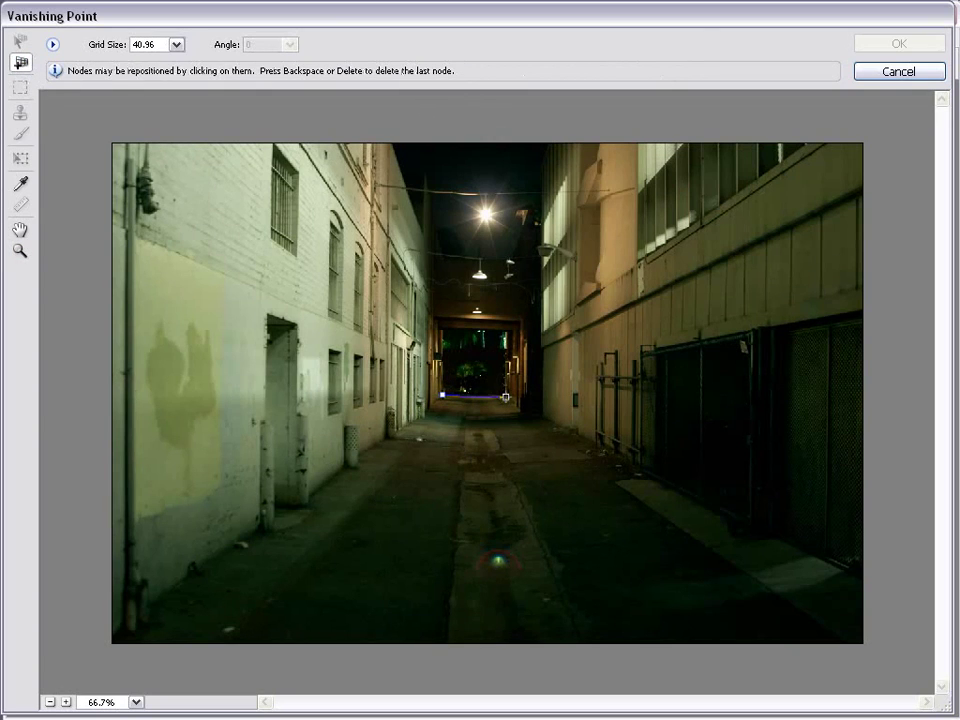
pyautogui.click(505, 396)
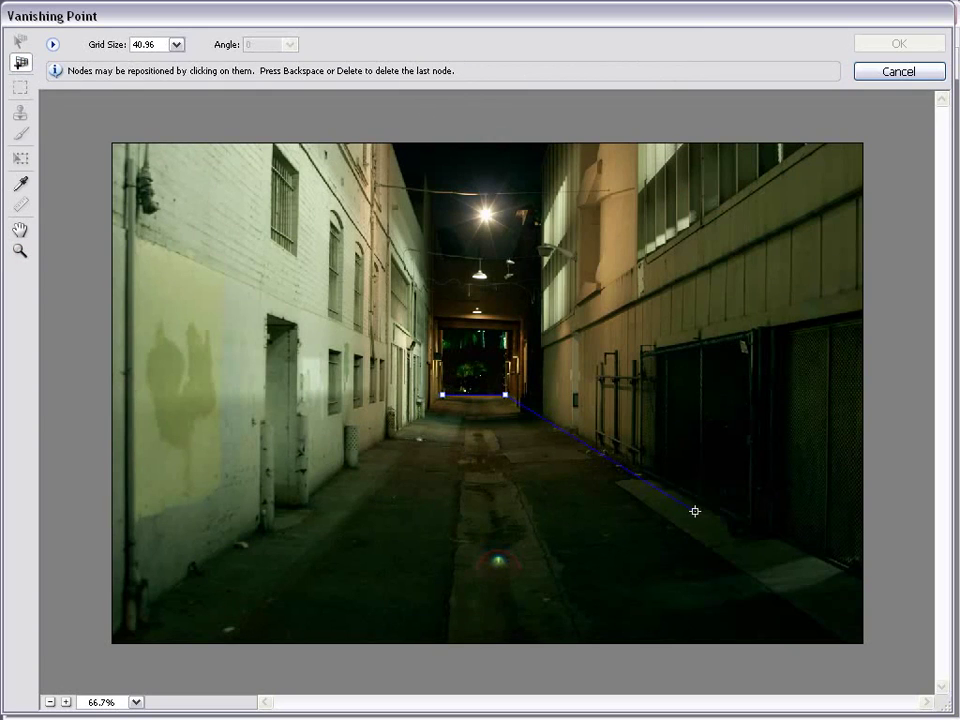
pyautogui.click(844, 567)
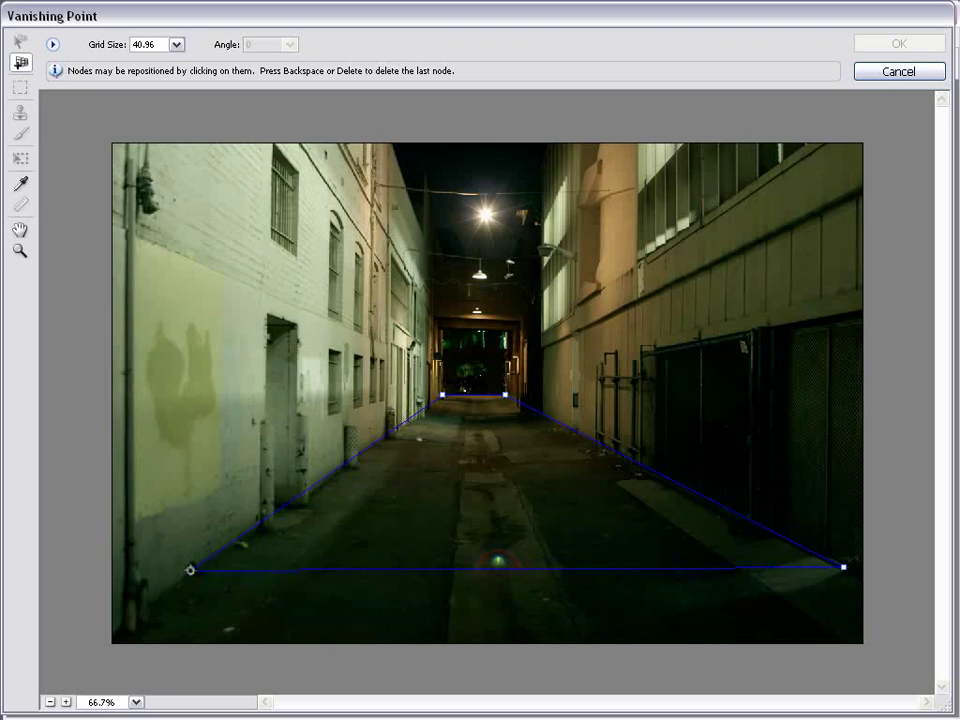
pyautogui.click(190, 570)
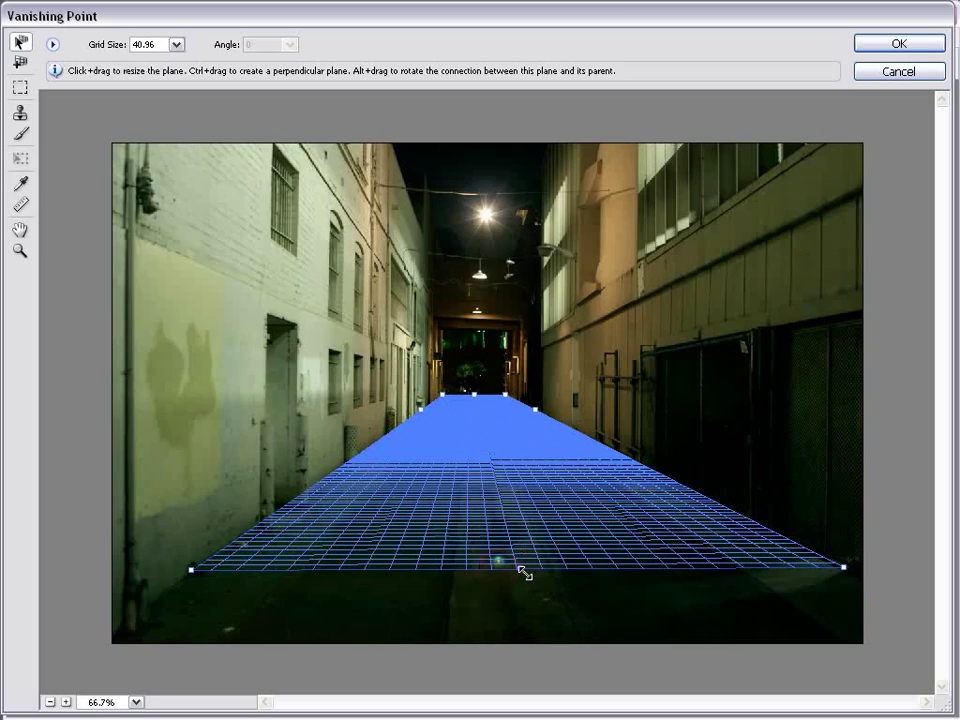
pyautogui.moveTo(519, 568); pyautogui.dragTo(514, 655)
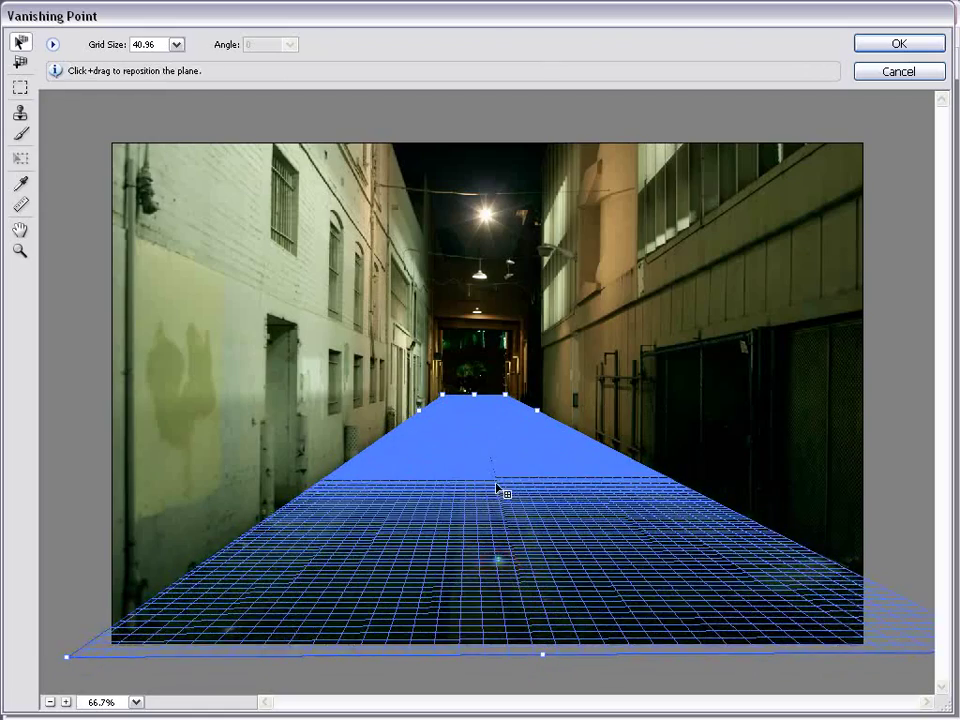
# Tear off perpendicular planes from the floor plane's two side edges to cover the right and left alley walls.
pyautogui.click(21, 62)
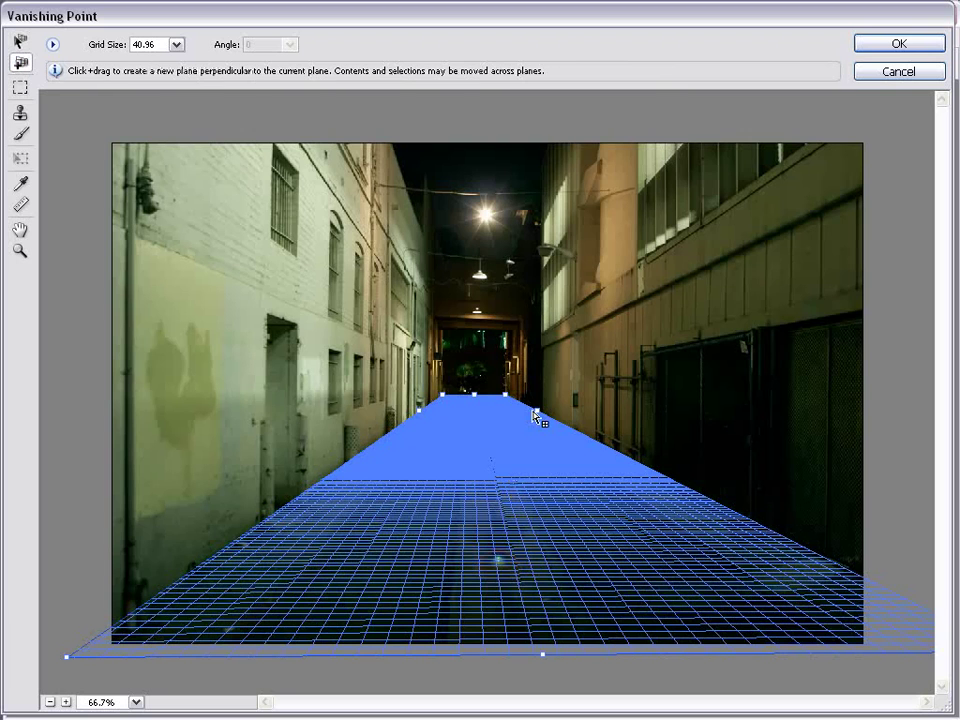
pyautogui.moveTo(538, 414); pyautogui.dragTo(542, 171)
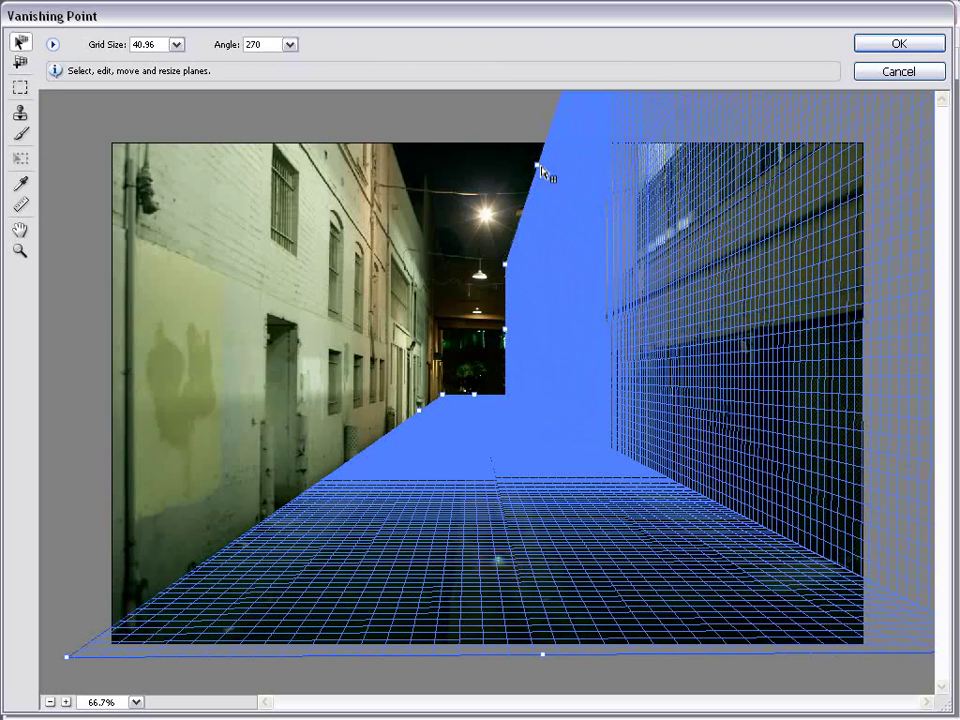
pyautogui.click(21, 62)
pyautogui.click(407, 435)
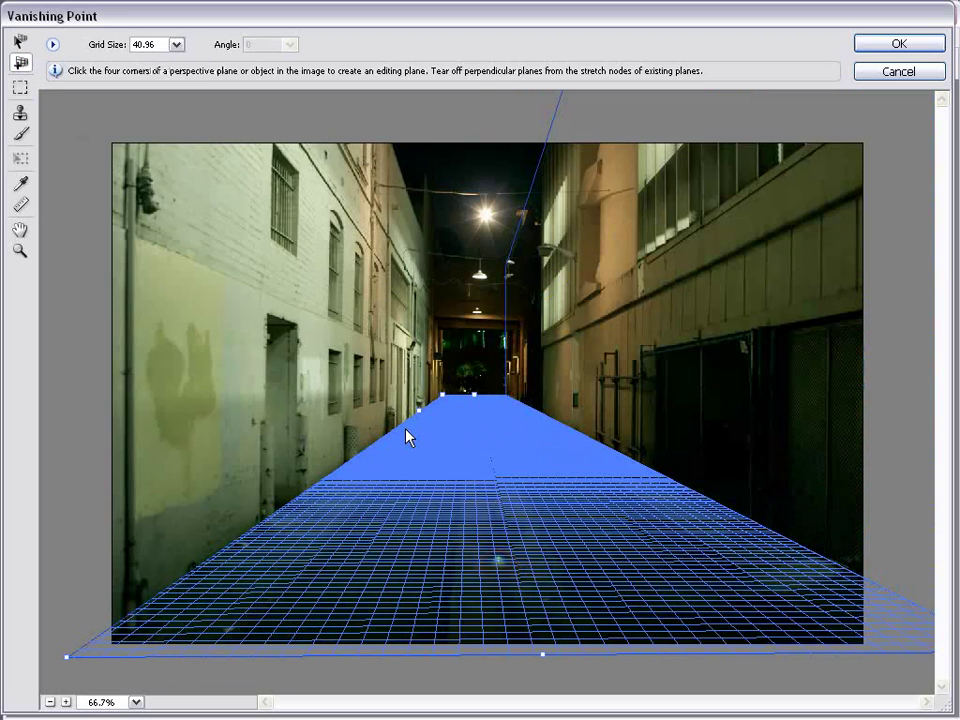
pyautogui.moveTo(420, 412); pyautogui.dragTo(363, 152)
# Tear off a perpendicular plane for the alley's back wall, and from its upper edge another forming the ceiling towards the viewer.
pyautogui.click(20, 62)
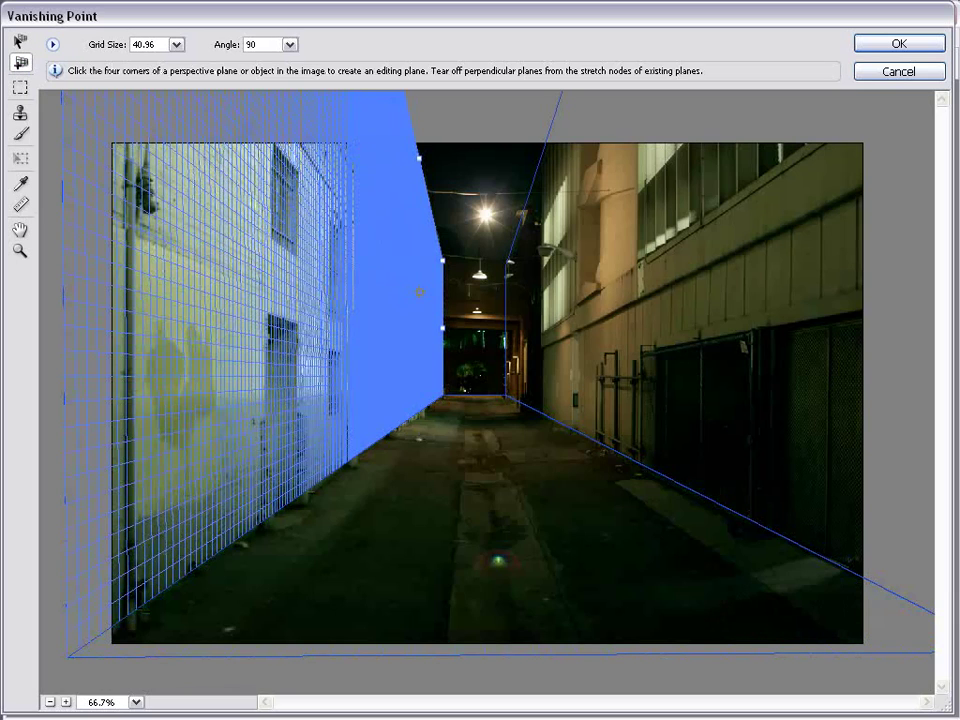
pyautogui.click(474, 398)
pyautogui.moveTo(476, 398); pyautogui.dragTo(470, 258)
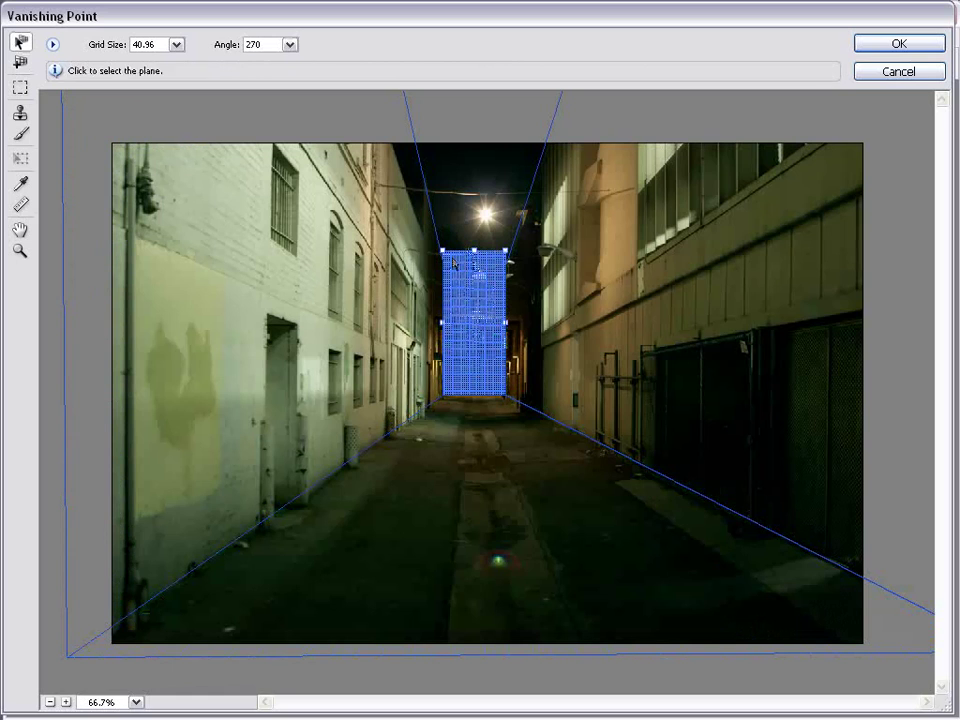
pyautogui.click(20, 62)
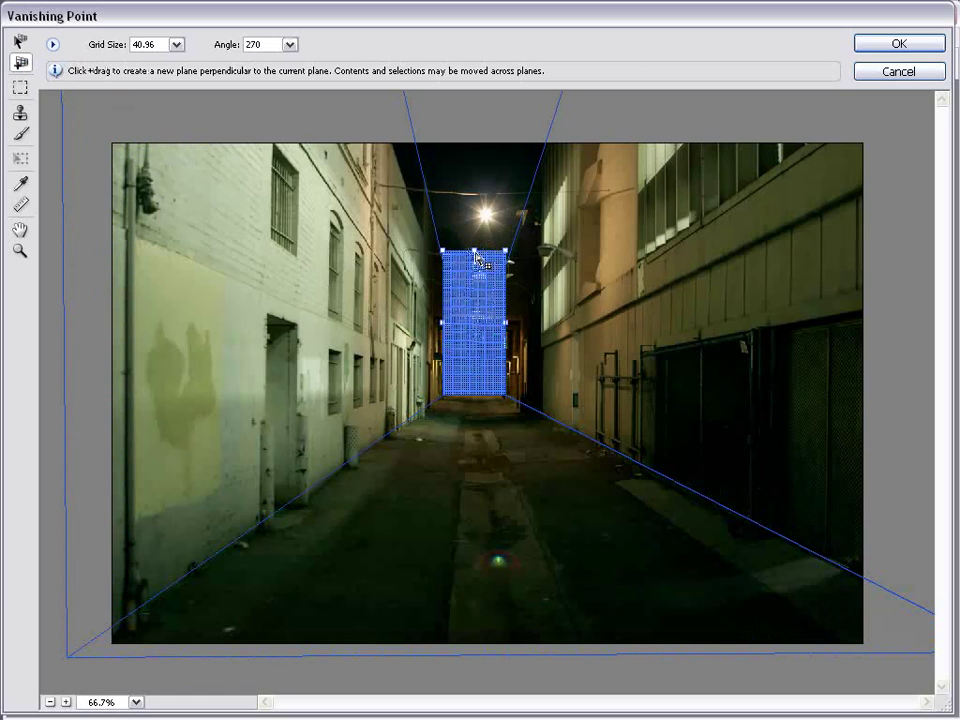
pyautogui.moveTo(473, 253); pyautogui.dragTo(497, 77)
# Raise the upper edges of the right and left wall planes to line up with the ceiling plane.
pyautogui.press('v')
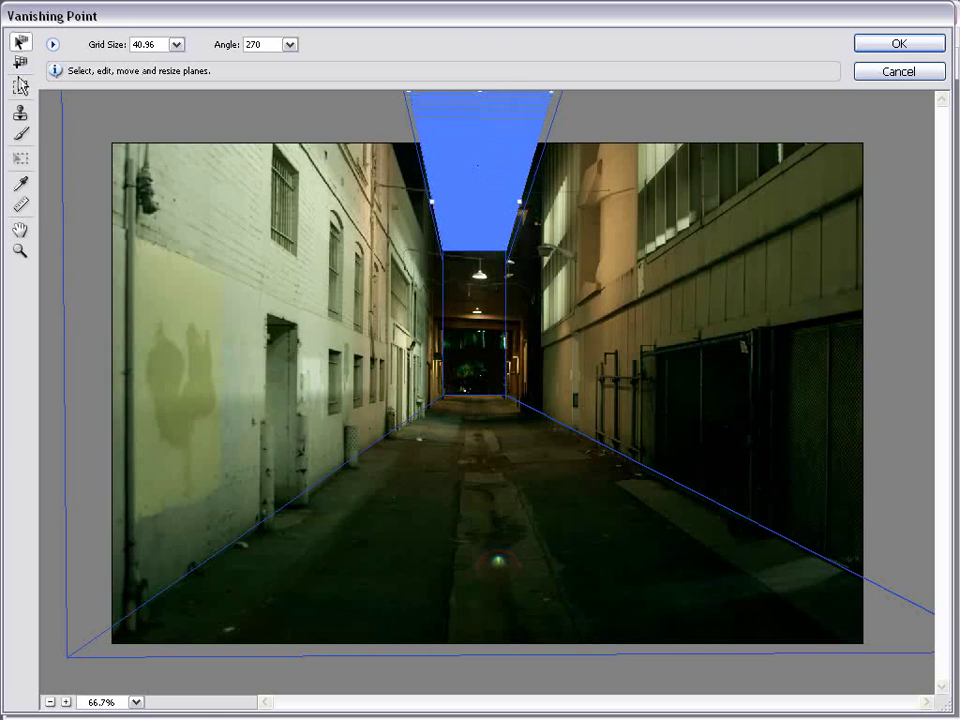
pyautogui.click(535, 158)
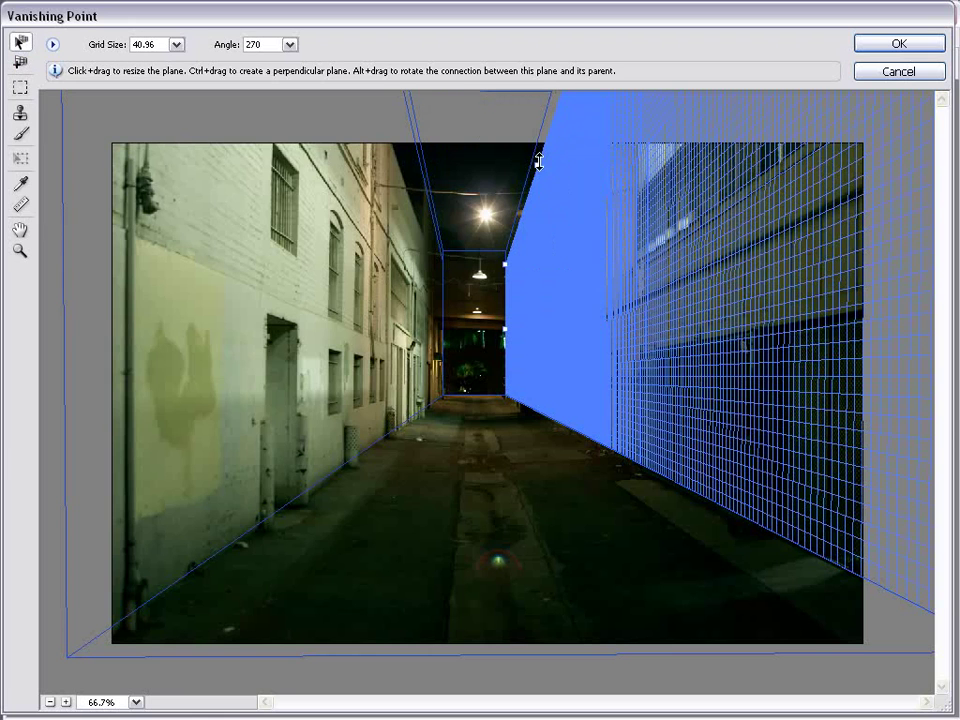
pyautogui.moveTo(538, 155); pyautogui.dragTo(535, 140)
pyautogui.click(420, 172)
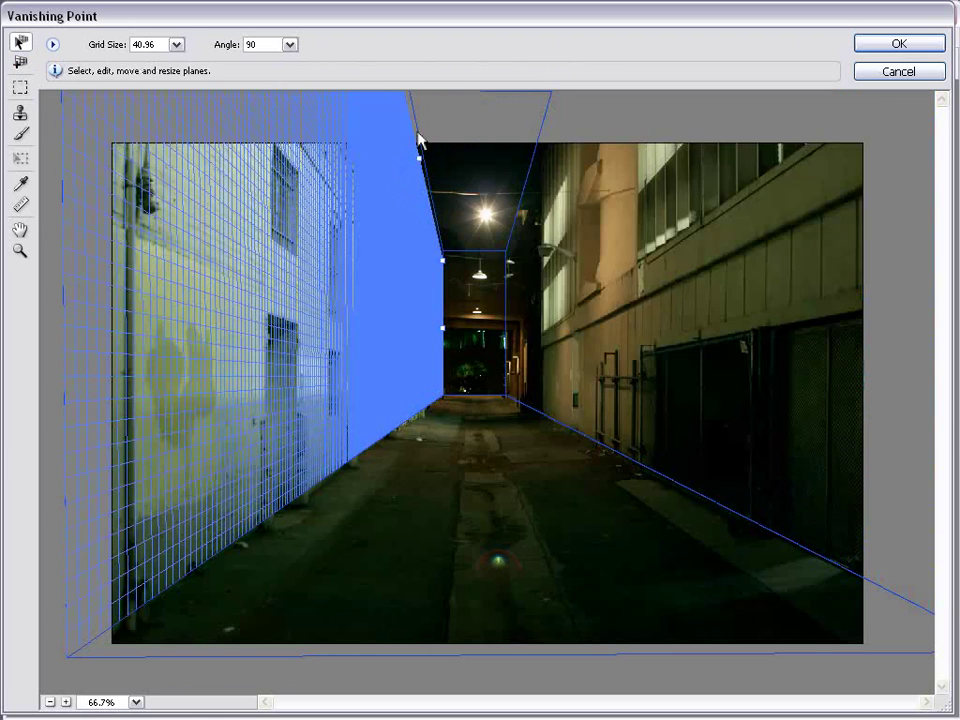
pyautogui.moveTo(418, 136); pyautogui.dragTo(420, 133)
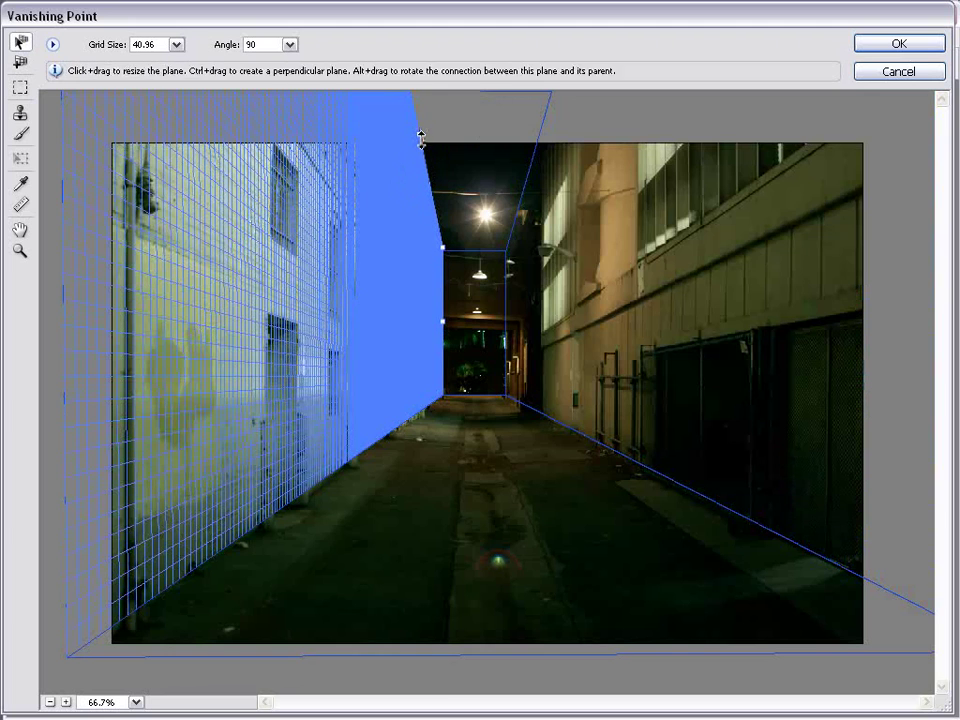
pyautogui.click(378, 686)
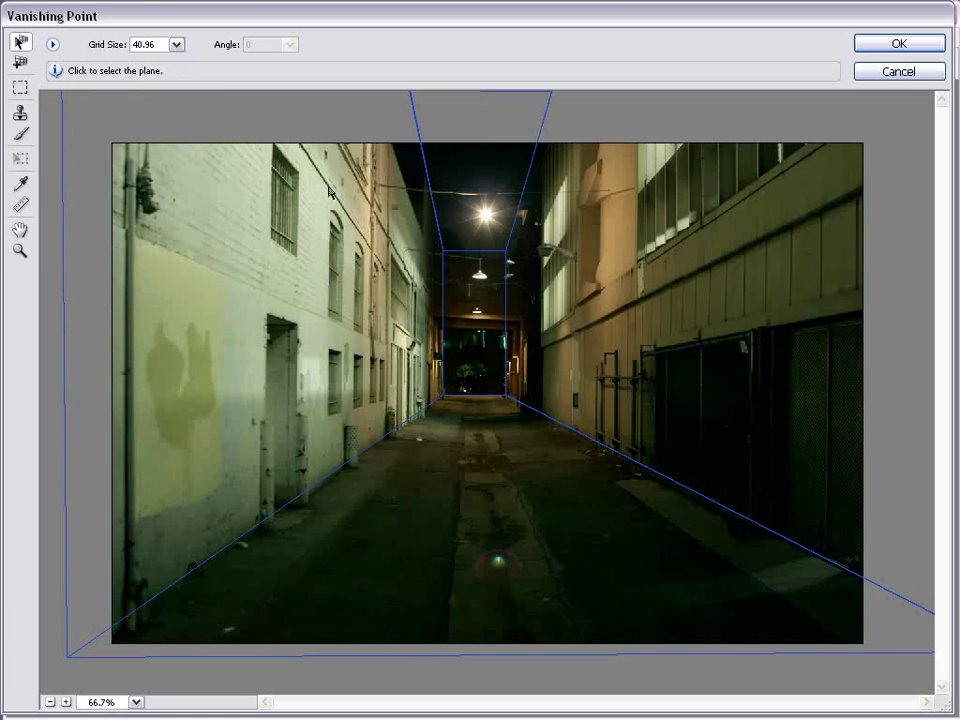
# Export the planes for After Effects CS3 as a .vpe file named alley in the VPE folder.
pyautogui.click(52, 45)
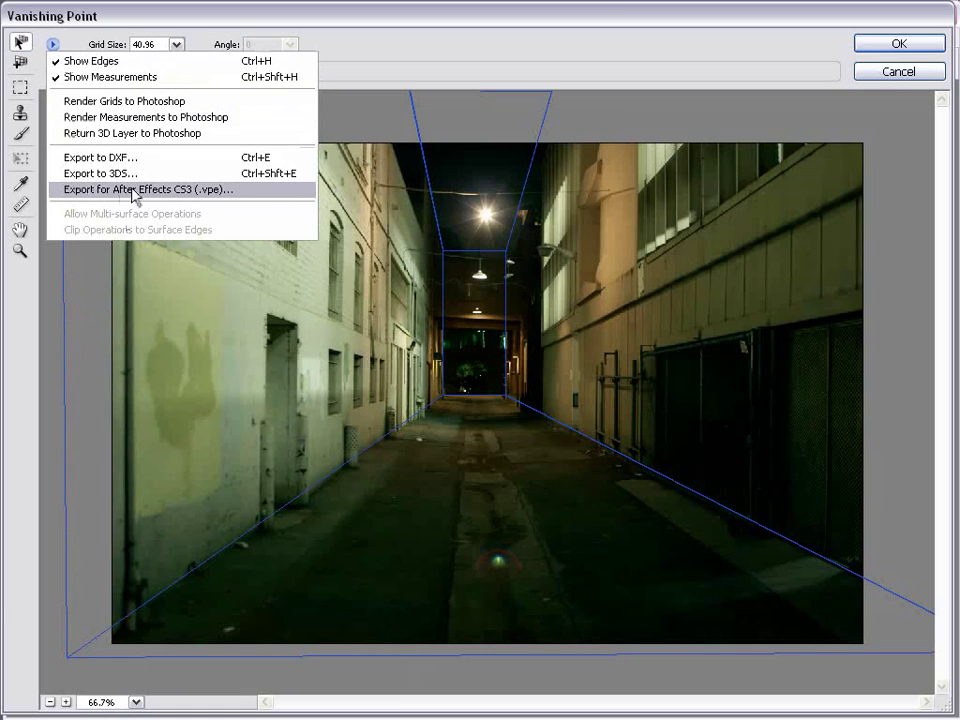
pyautogui.click(165, 197)
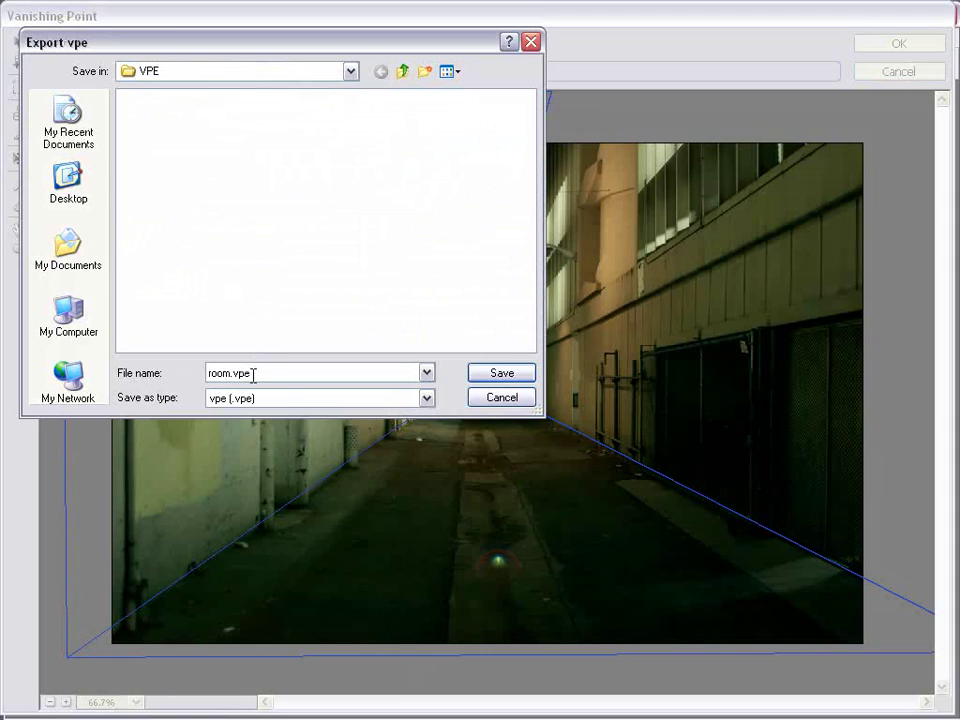
pyautogui.write('alley')
pyautogui.moveTo(288, 45); pyautogui.dragTo(390, 72)
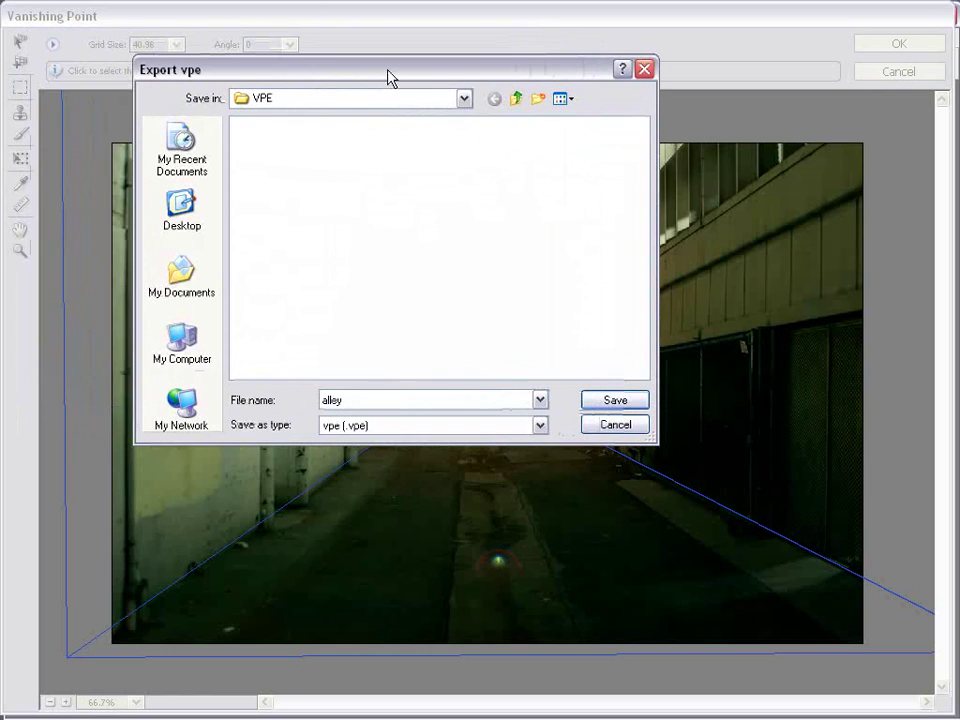
pyautogui.click(606, 408)
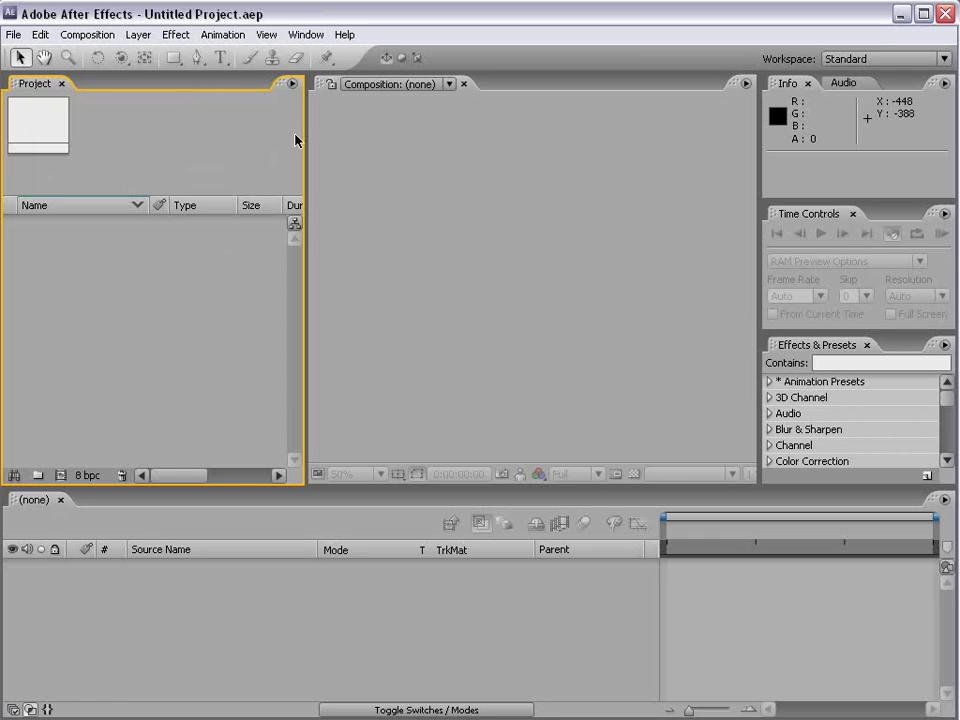
# In After Effects, import the Vanishing Point file alley.vpe from the VPE folder.
pyautogui.click(12, 36)
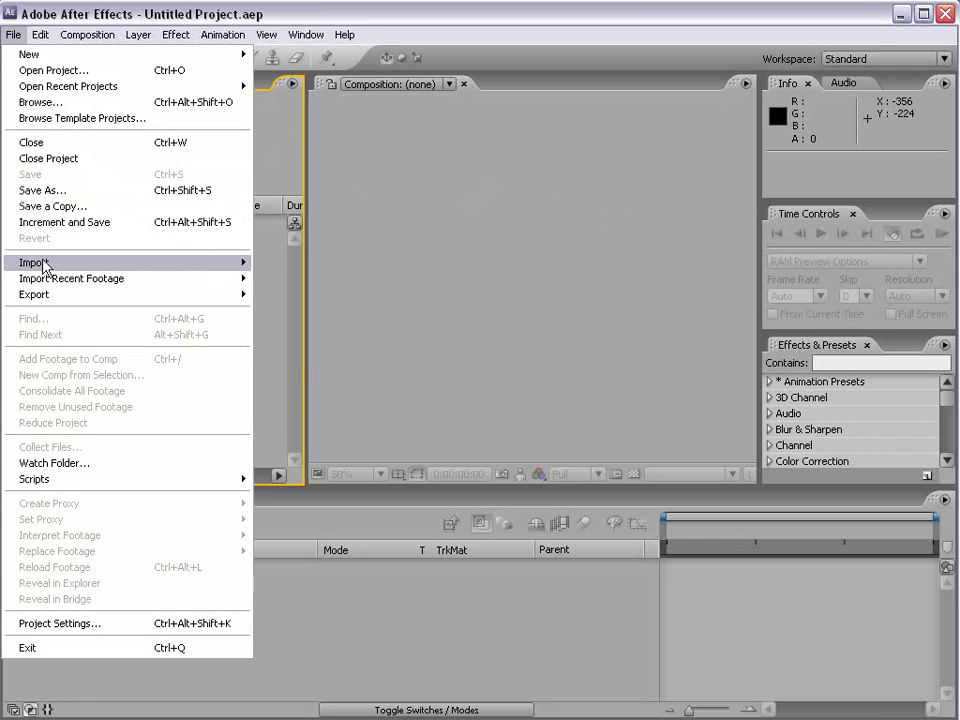
pyautogui.moveTo(66, 264)
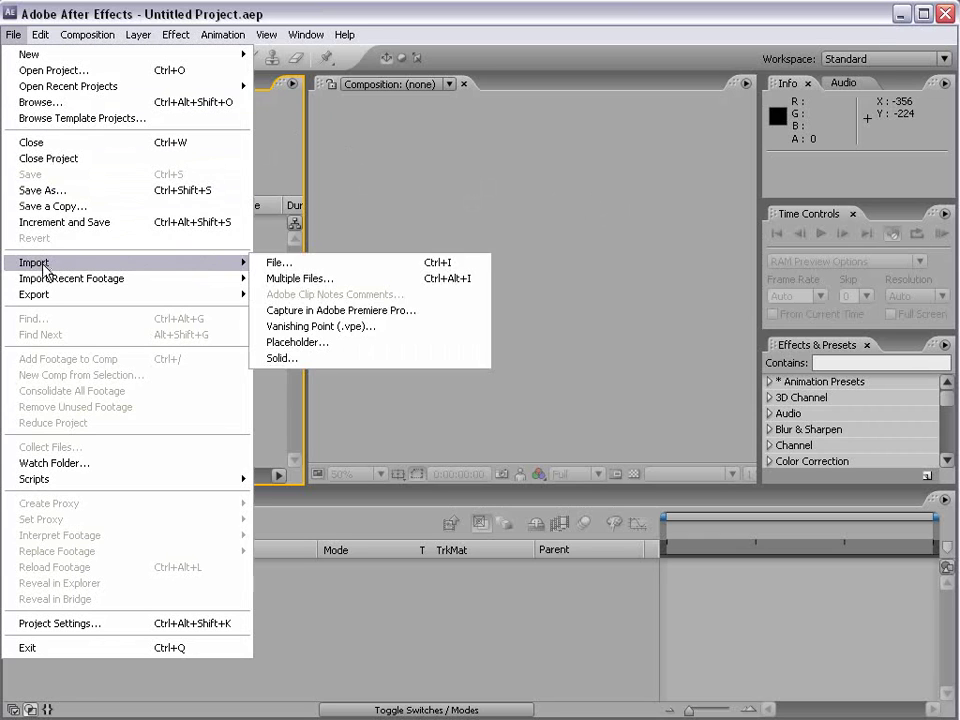
pyautogui.click(360, 327)
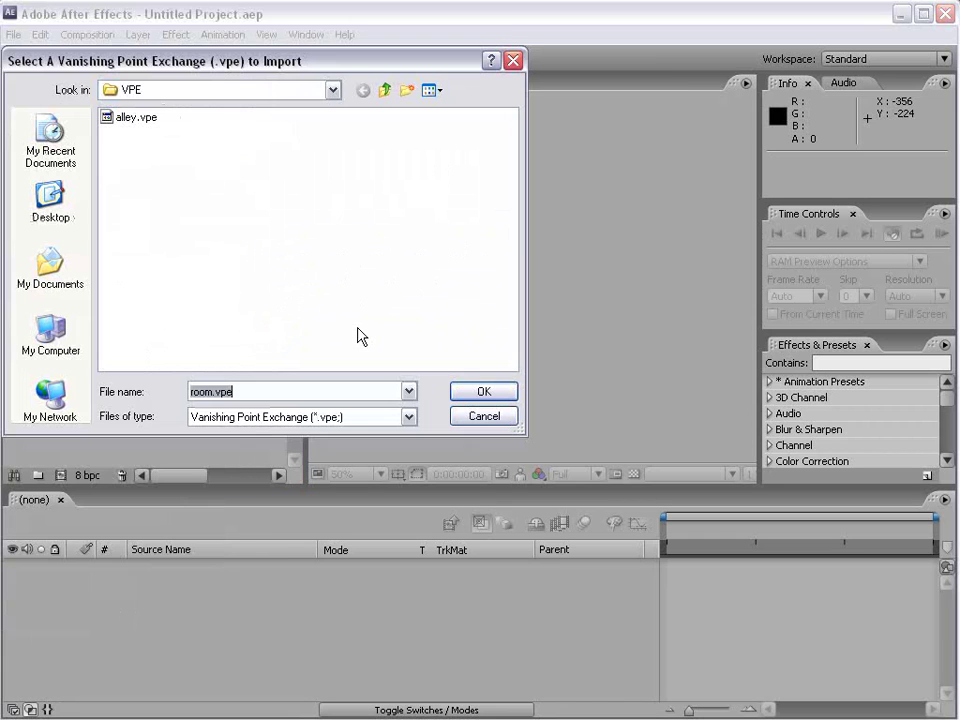
pyautogui.moveTo(126, 64); pyautogui.dragTo(133, 64)
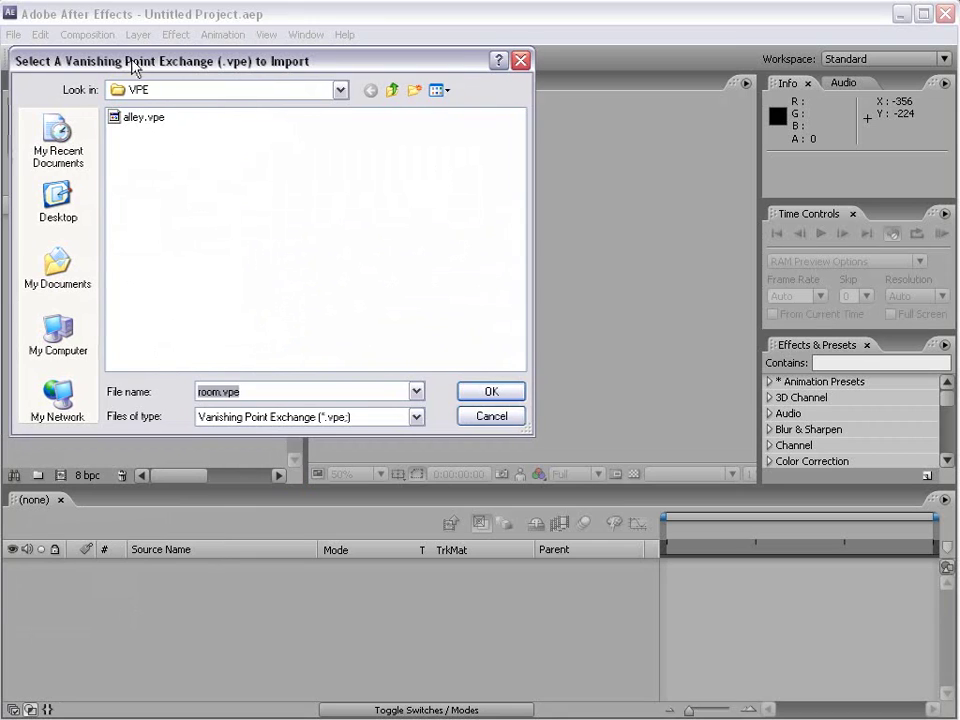
pyautogui.click(140, 119)
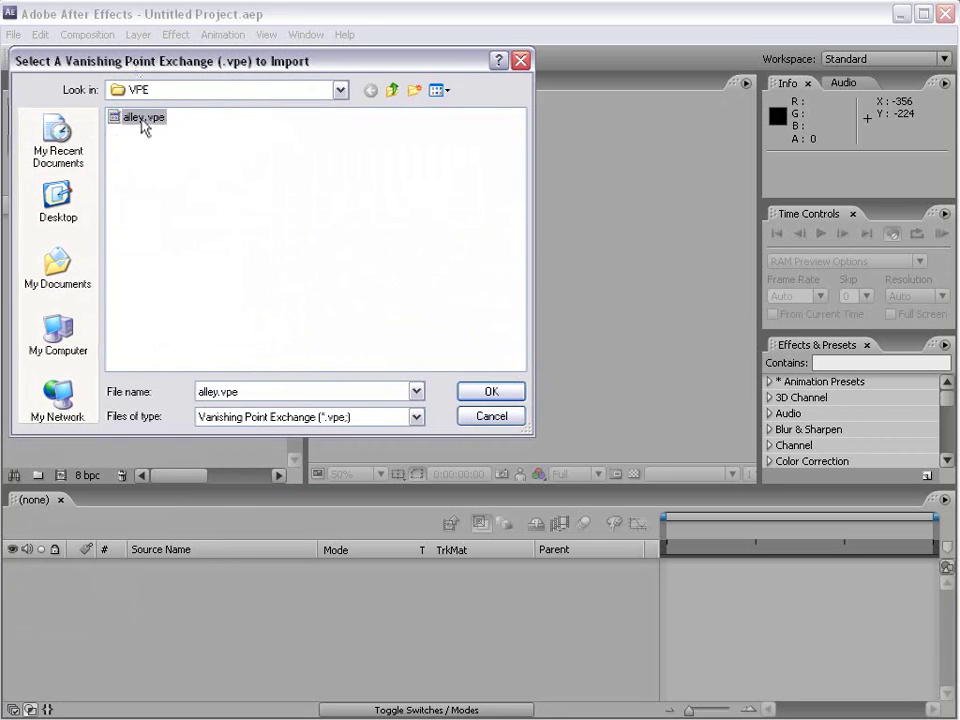
pyautogui.click(490, 393)
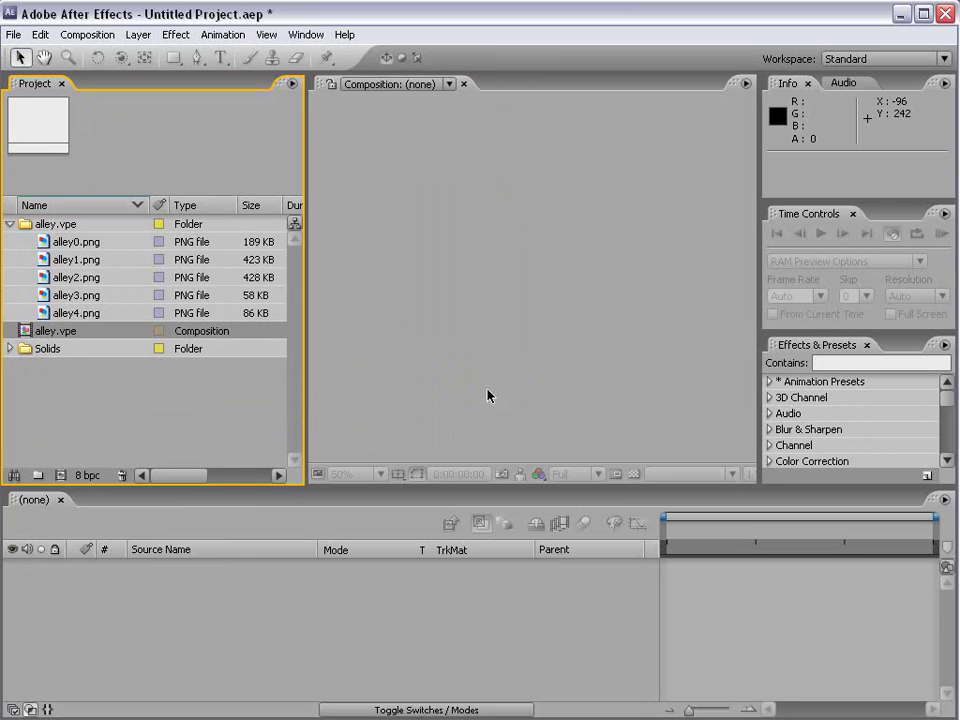
# Preview the plane images alley1.png, alley2.png and alley3.png from the imported alley.vpe folder.
pyautogui.click(37, 225)
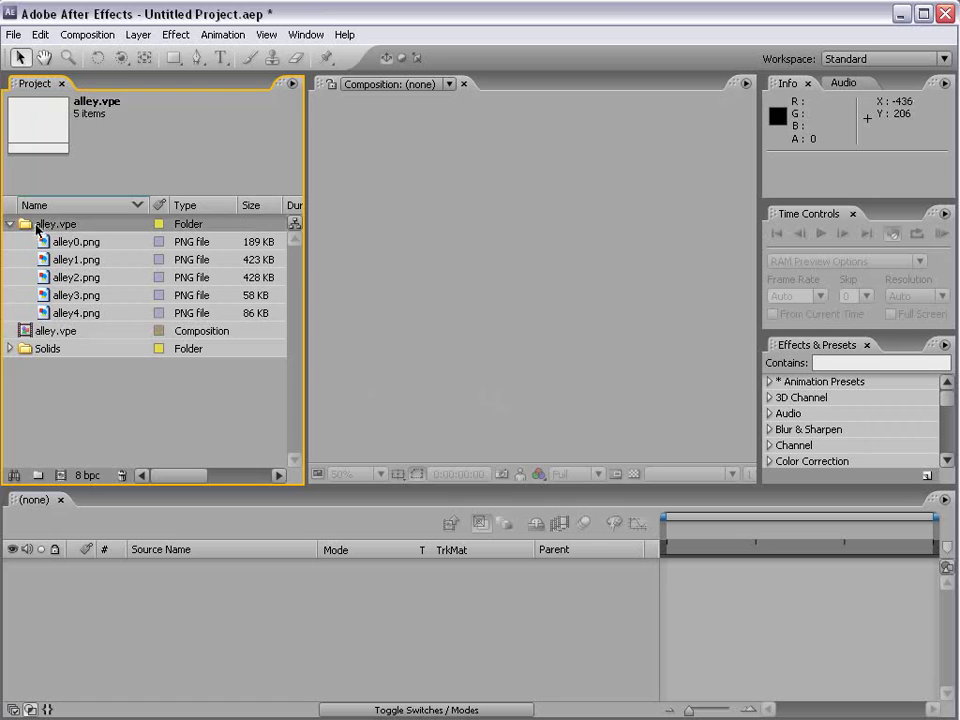
pyautogui.press('Down')
pyautogui.press('Down')
pyautogui.doubleClick(76, 261)
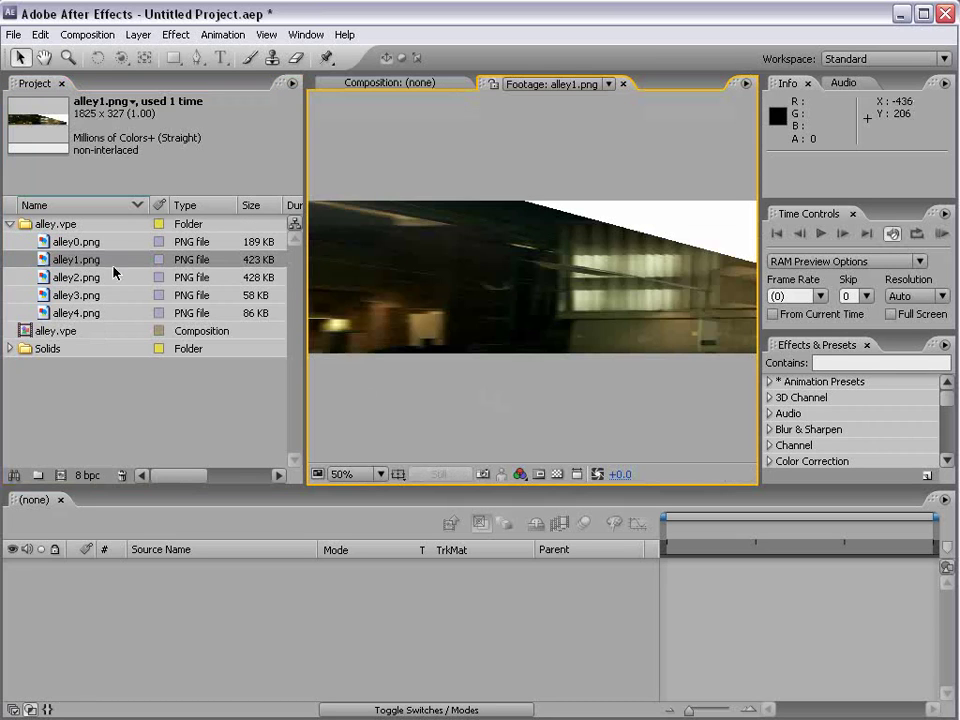
pyautogui.scroll(-2, 540, 392)
pyautogui.doubleClick(62, 277)
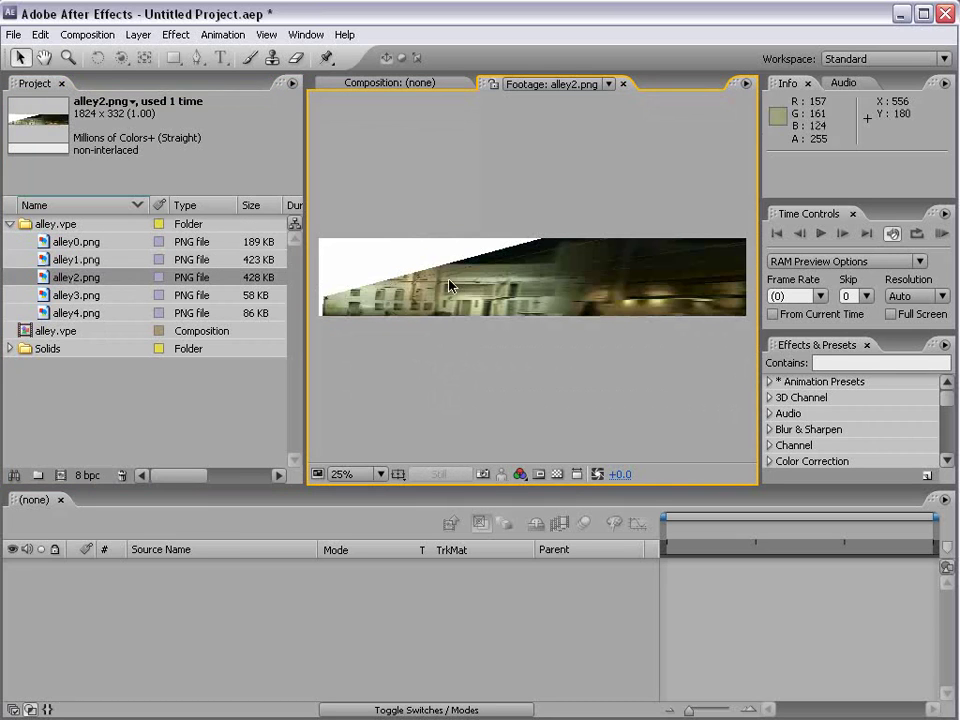
pyautogui.doubleClick(75, 295)
# Open alley4.png and examine the ceiling plane's texture along its length.
pyautogui.doubleClick(70, 313)
pyautogui.scroll(4, 507, 292)
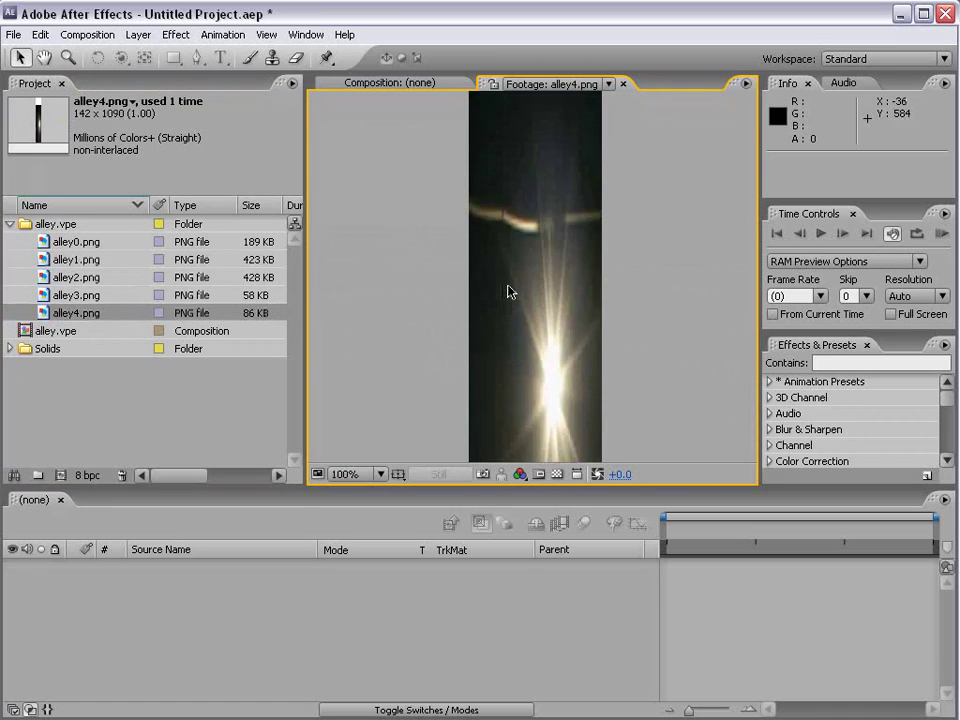
pyautogui.scroll(-2, 508, 291)
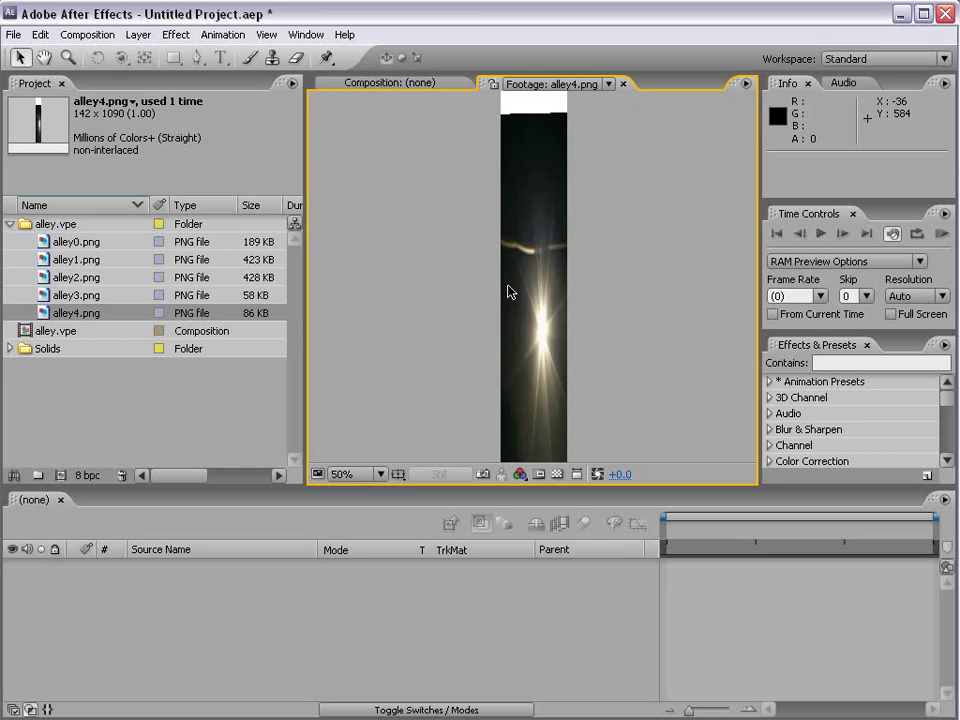
pyautogui.scroll(2, 510, 289)
pyautogui.scroll(-2, 519, 274)
pyautogui.press('h')
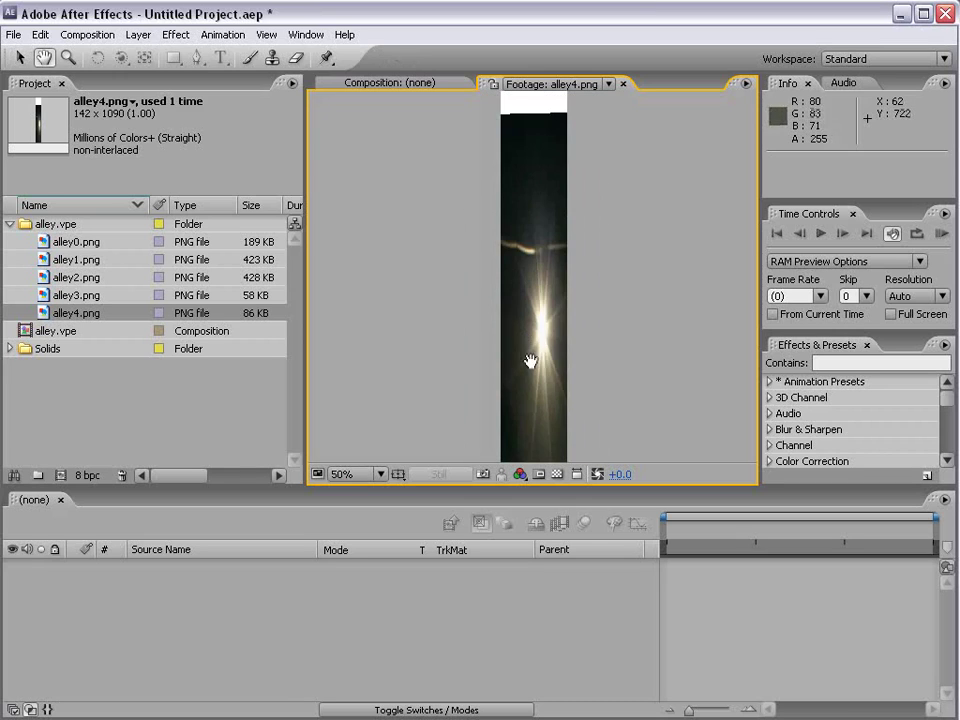
pyautogui.moveTo(530, 360); pyautogui.dragTo(521, 189)
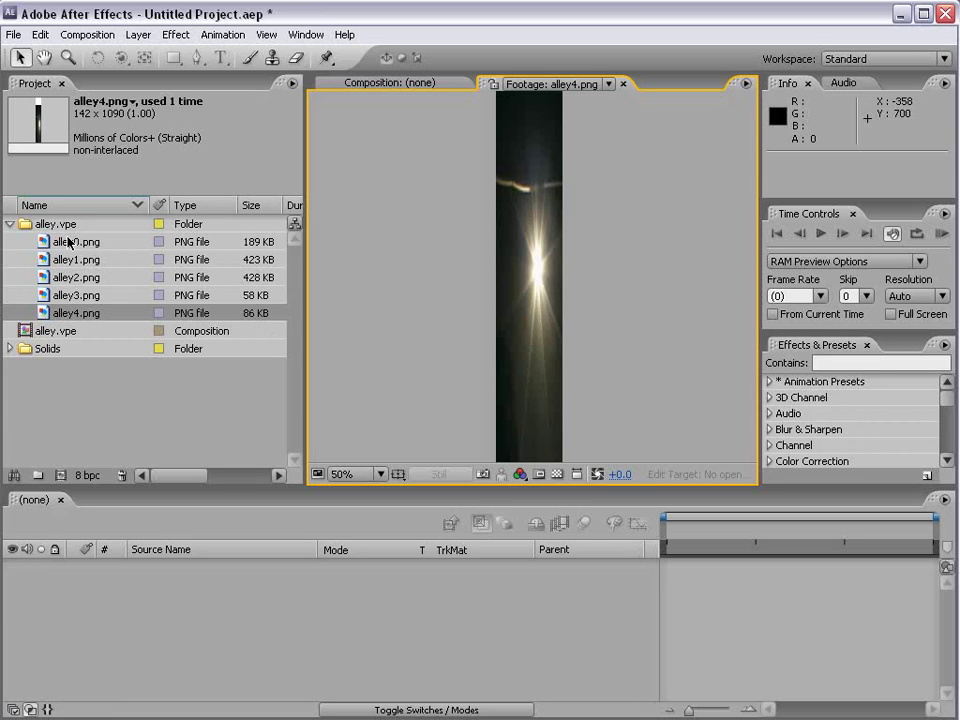
# Open the alley.vpe composition and collapse the folder holding the plane images.
pyautogui.click(10, 224)
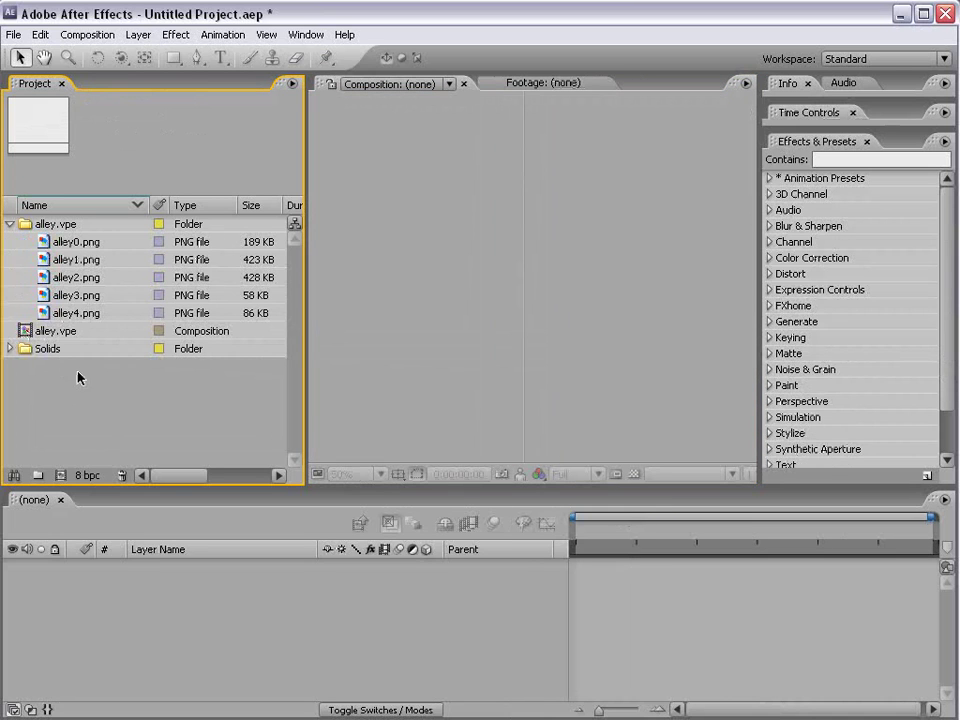
pyautogui.doubleClick(26, 330)
pyautogui.click(10, 224)
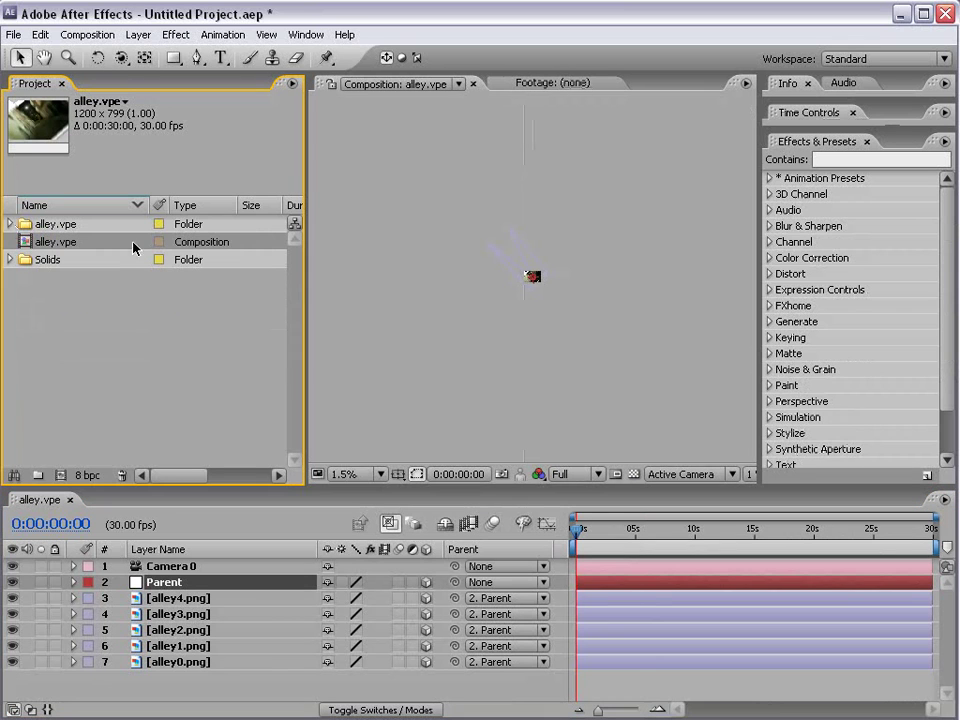
pyautogui.scroll(5, 430, 326)
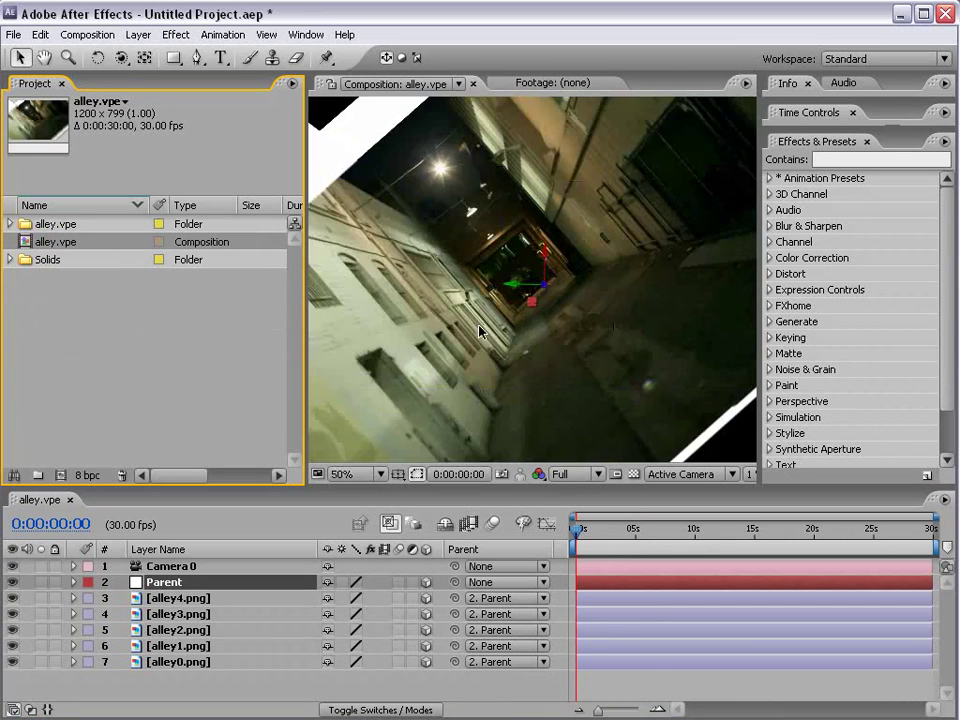
pyautogui.scroll(-2, 362, 249)
# Rotate the Parent null in the composition view until the tilted alley stands upright in the frame.
pyautogui.click(181, 570)
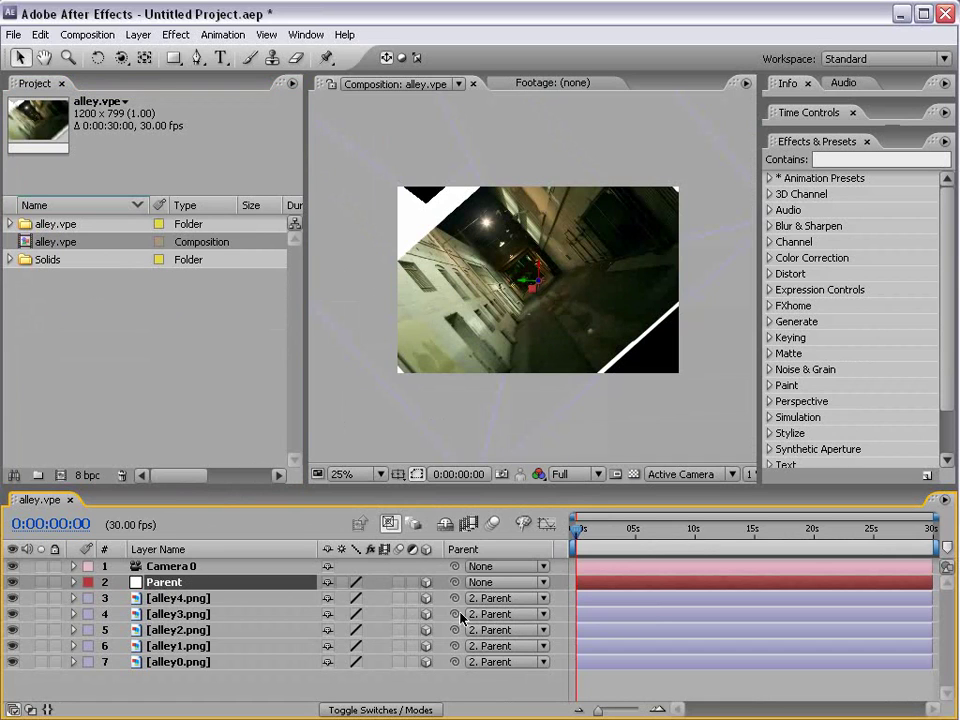
pyautogui.scroll(2, 527, 328)
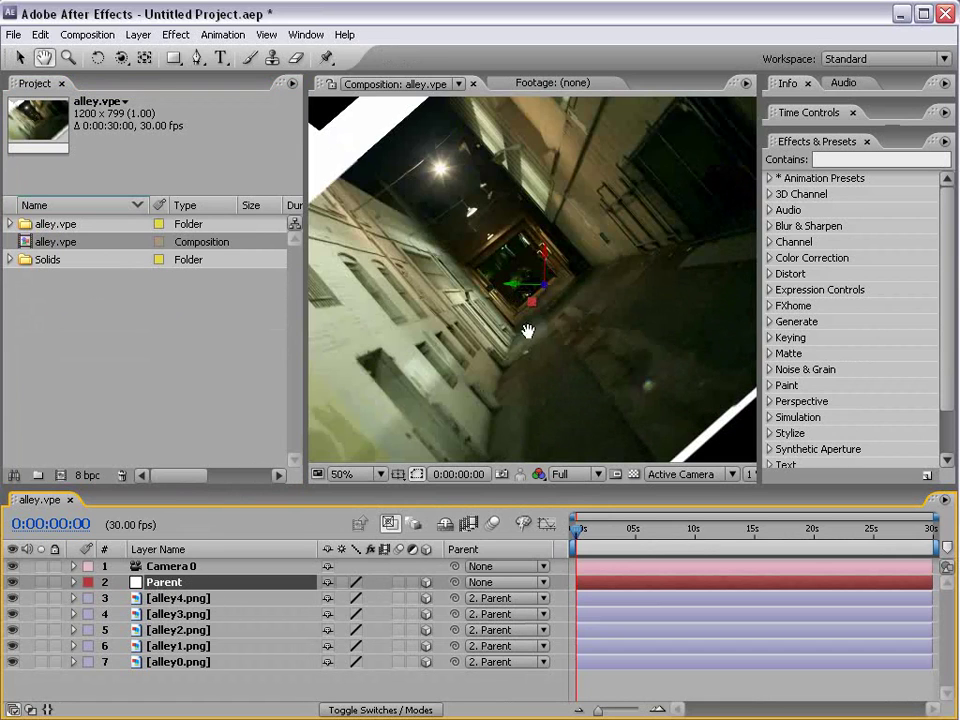
pyautogui.press('c')
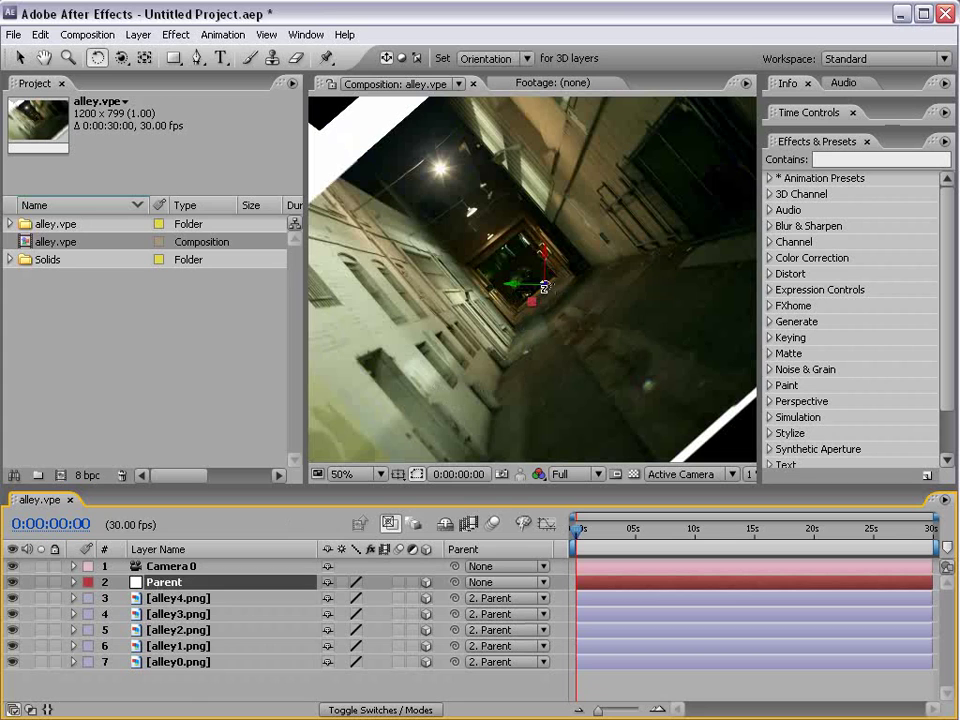
pyautogui.moveTo(531, 302); pyautogui.dragTo(526, 289)
pyautogui.scroll(-2, 526, 289)
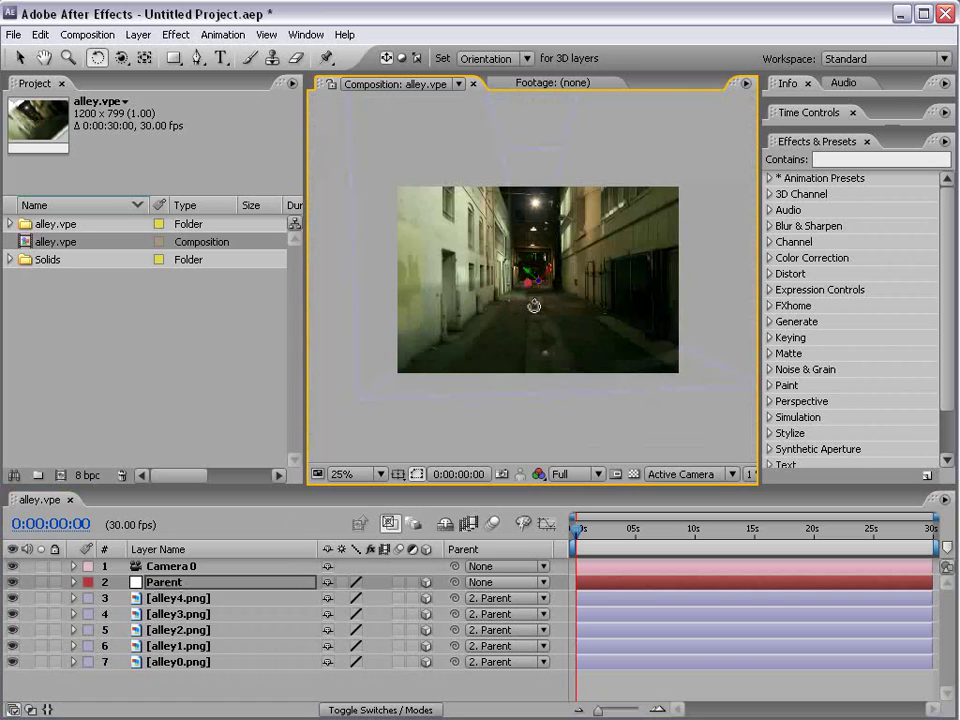
pyautogui.press('v')
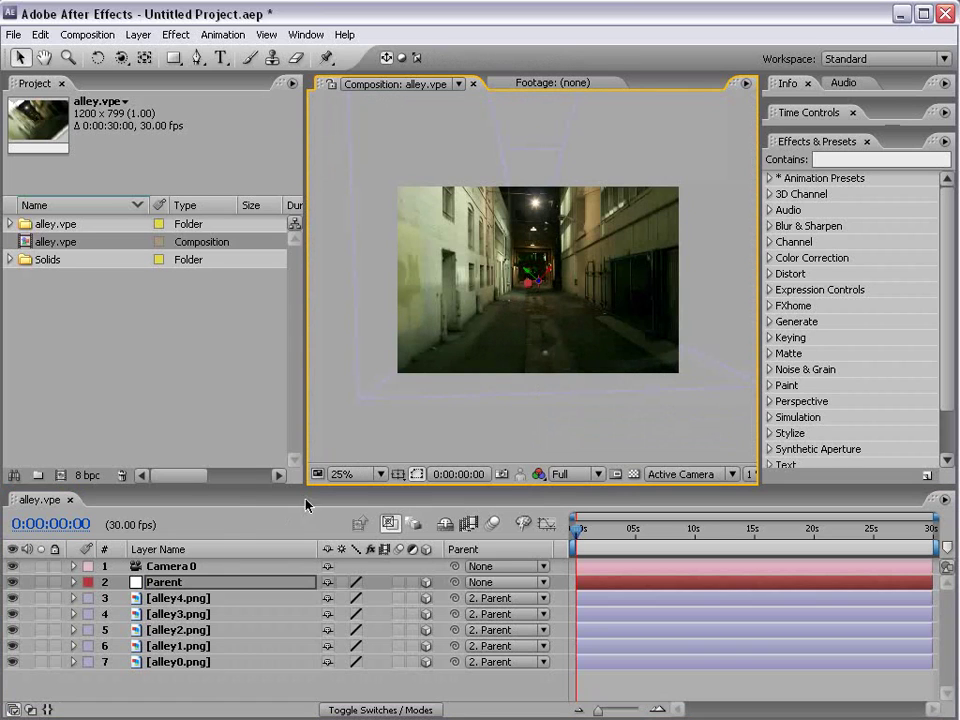
# Give the layer list more height and reveal the Position property of Camera 0.
pyautogui.moveTo(236, 486); pyautogui.dragTo(236, 445)
pyautogui.click(175, 527)
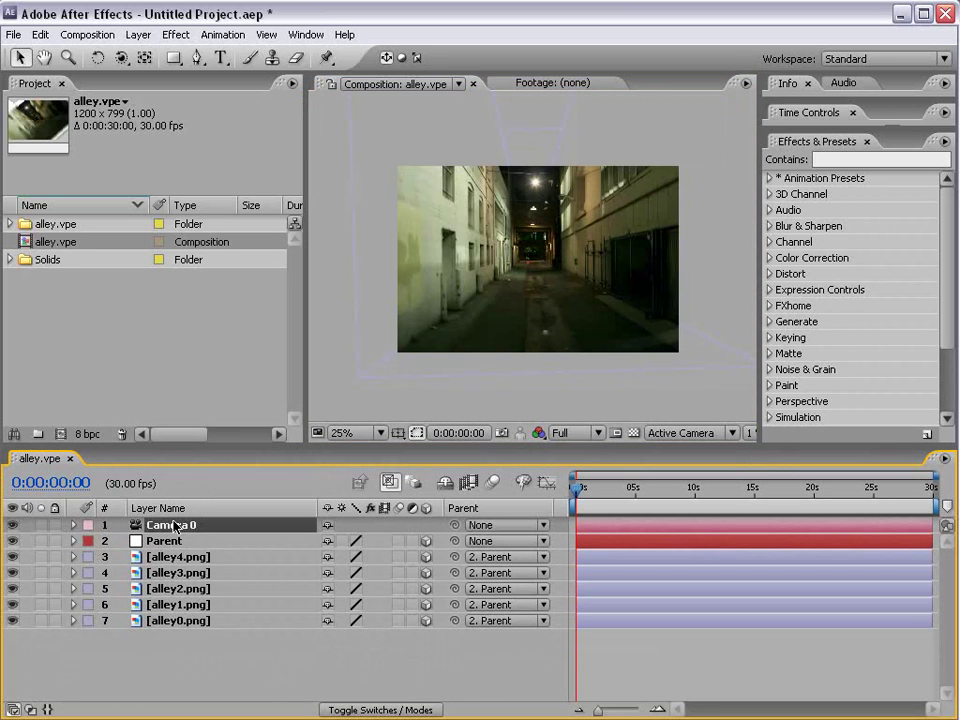
pyautogui.press('p')
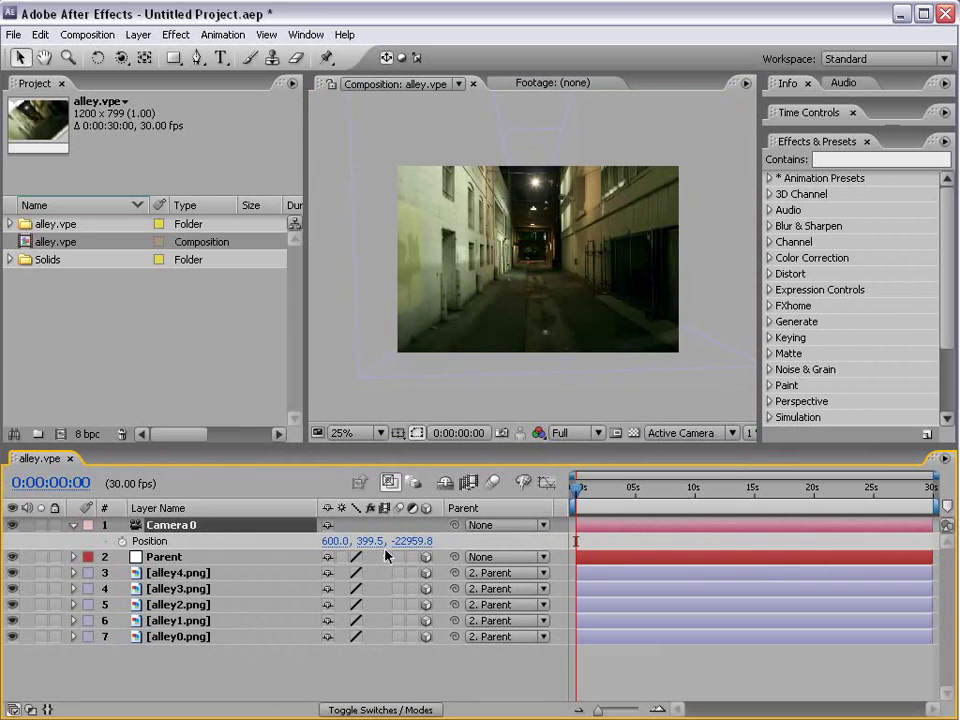
pyautogui.press('c')
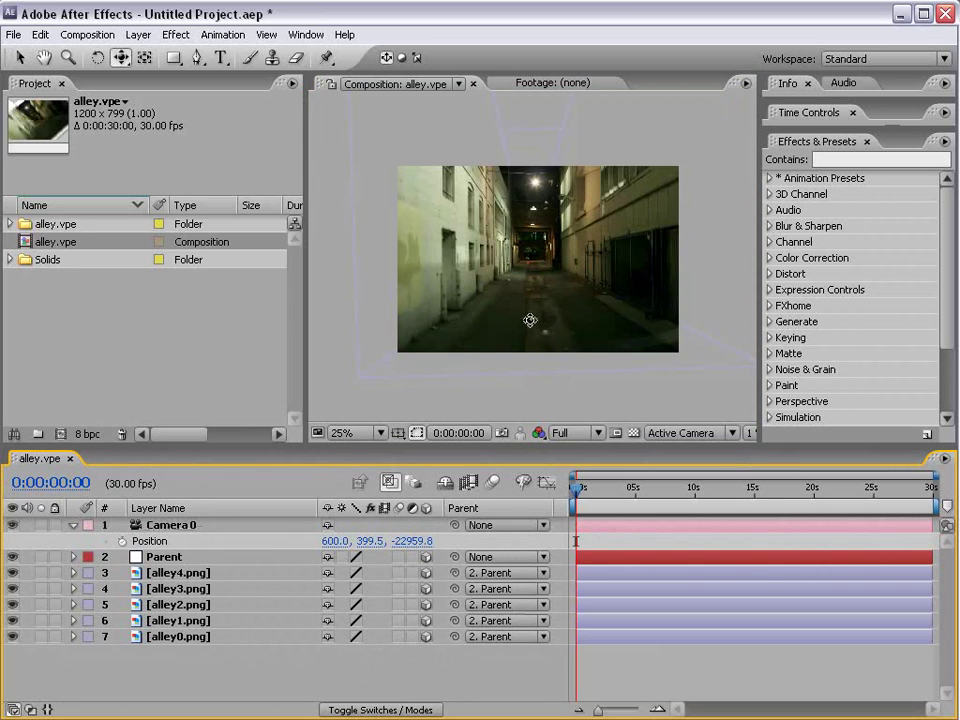
pyautogui.press('c')
# Add a gray solid to the composition, make it a 3D layer and look at it inside the alley.
pyautogui.click(138, 34)
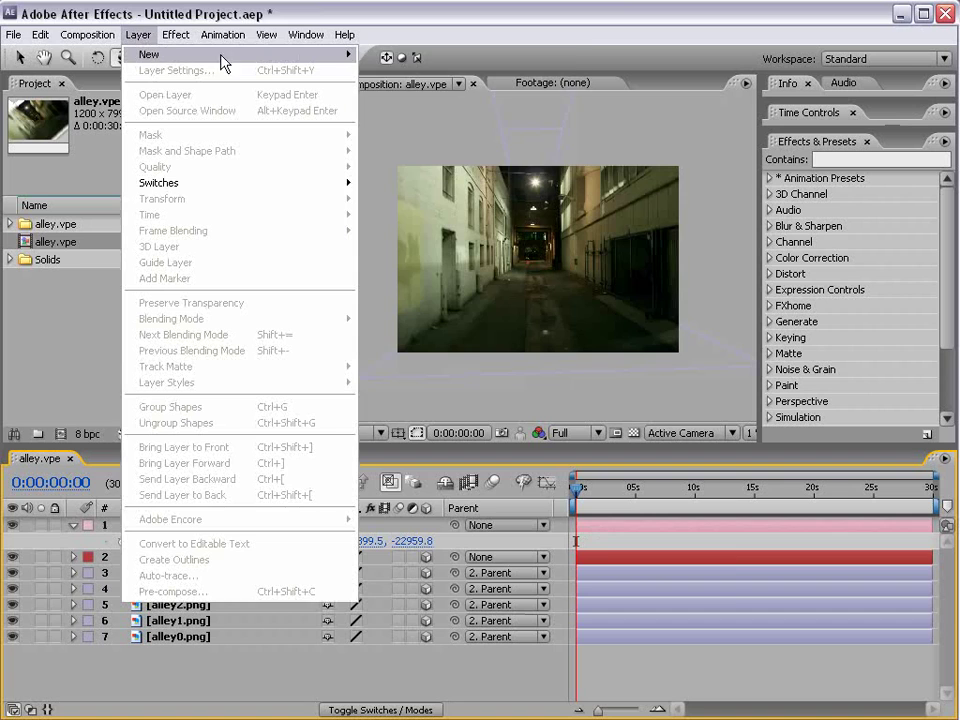
pyautogui.moveTo(160, 56)
pyautogui.click(418, 71)
pyautogui.click(559, 641)
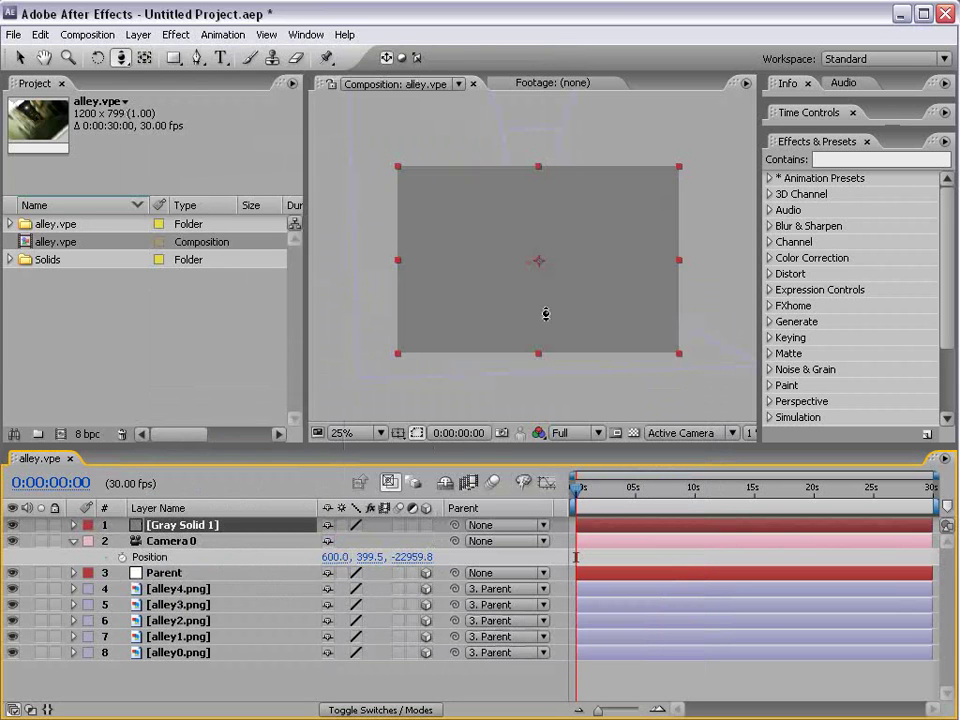
pyautogui.click(426, 525)
pyautogui.press('h')
pyautogui.press('/')
pyautogui.press('c')
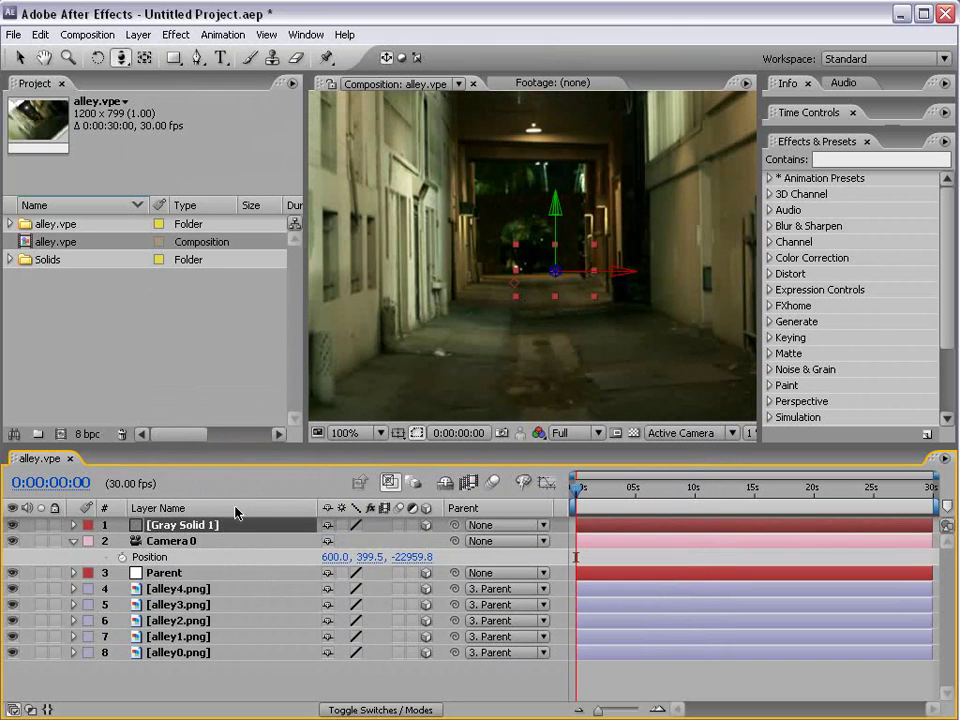
# Delete the gray solid layer from the composition.
pyautogui.press('Delete')
pyautogui.press('v')
pyautogui.press(',')
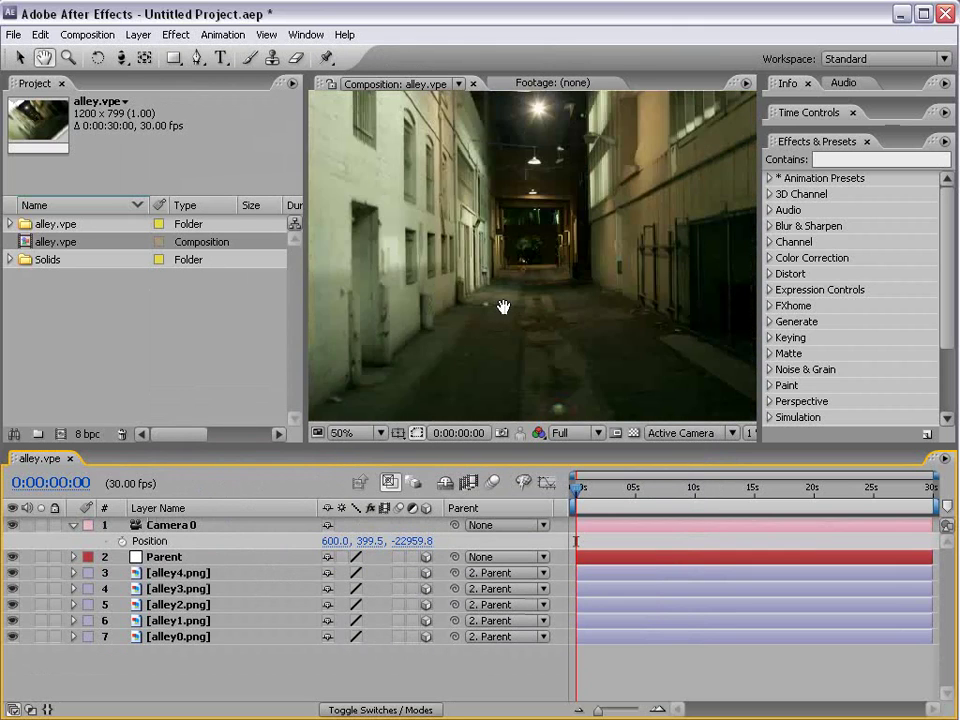
pyautogui.press(',')
# Try orbiting Camera 0 around the alley scene.
pyautogui.click(205, 525)
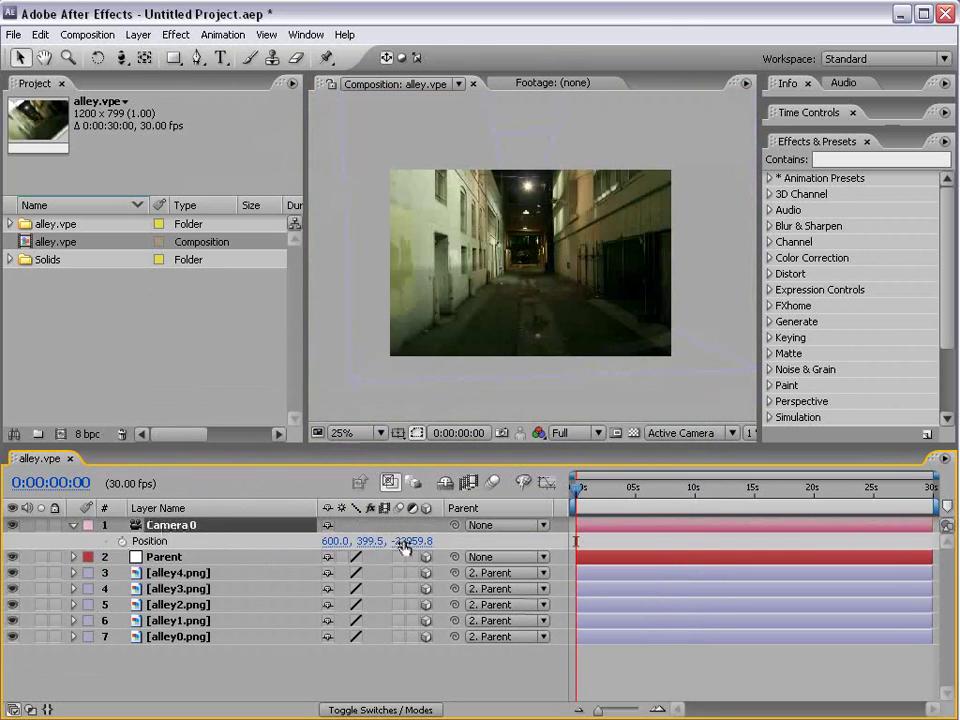
pyautogui.press('c')
pyautogui.moveTo(525, 315); pyautogui.dragTo(548, 224)
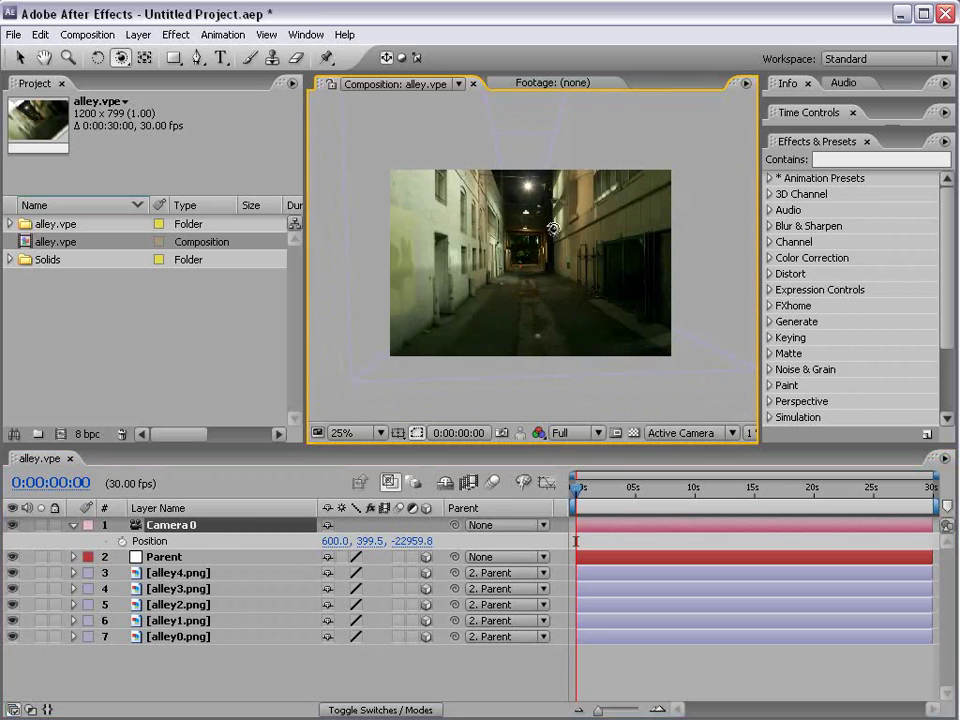
# Add a Point light named Light 1 with 100% intensity to the alley composition.
pyautogui.click(138, 34)
pyautogui.moveTo(150, 54)
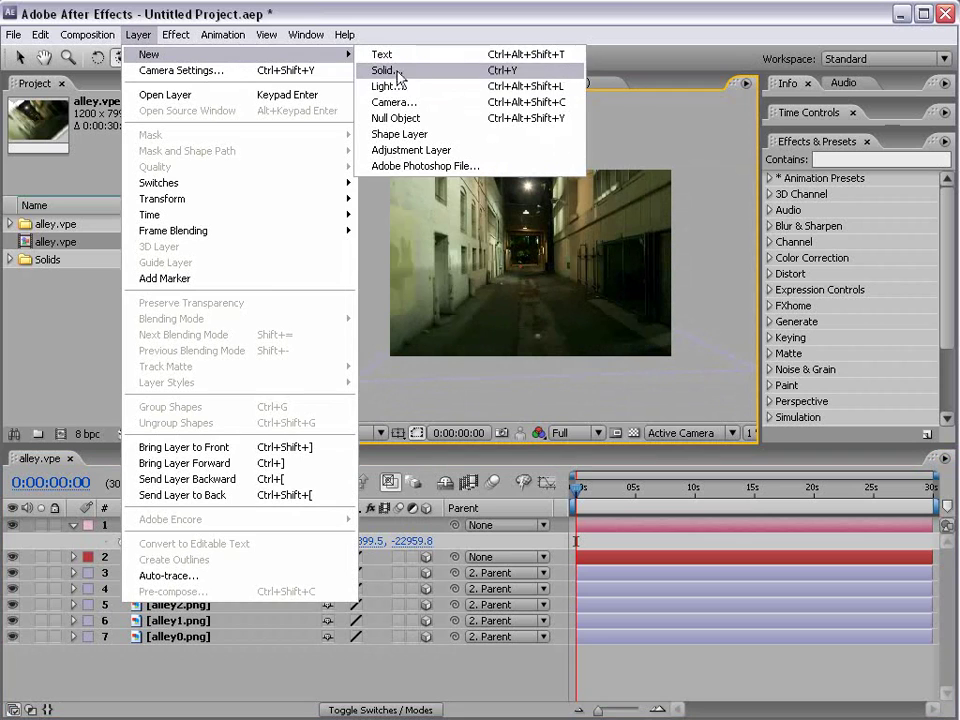
pyautogui.click(400, 87)
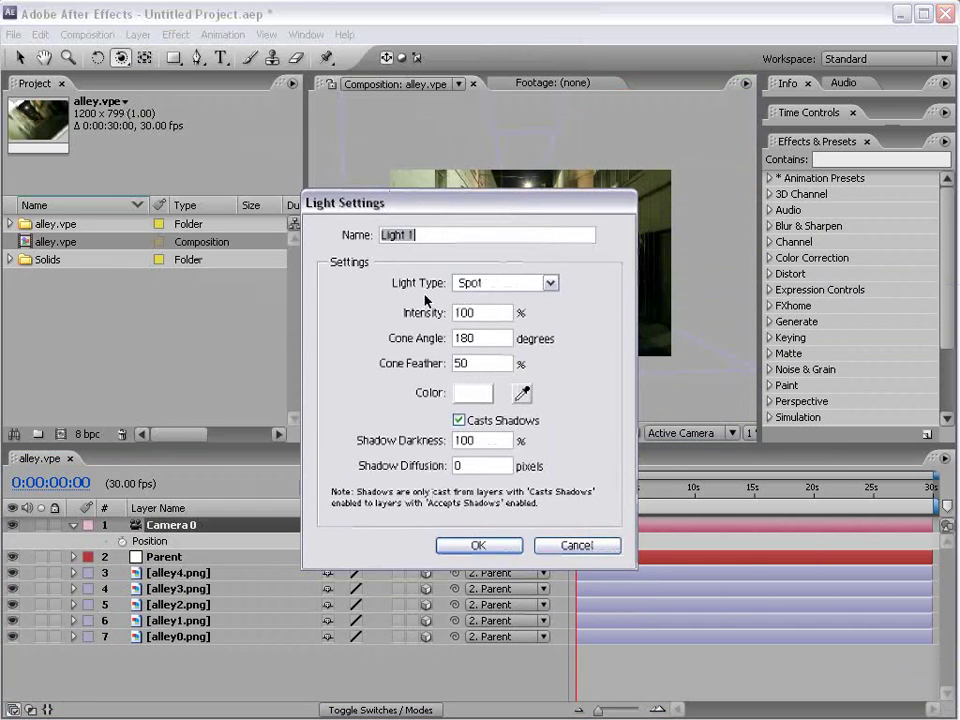
pyautogui.click(520, 283)
pyautogui.click(471, 324)
pyautogui.click(479, 545)
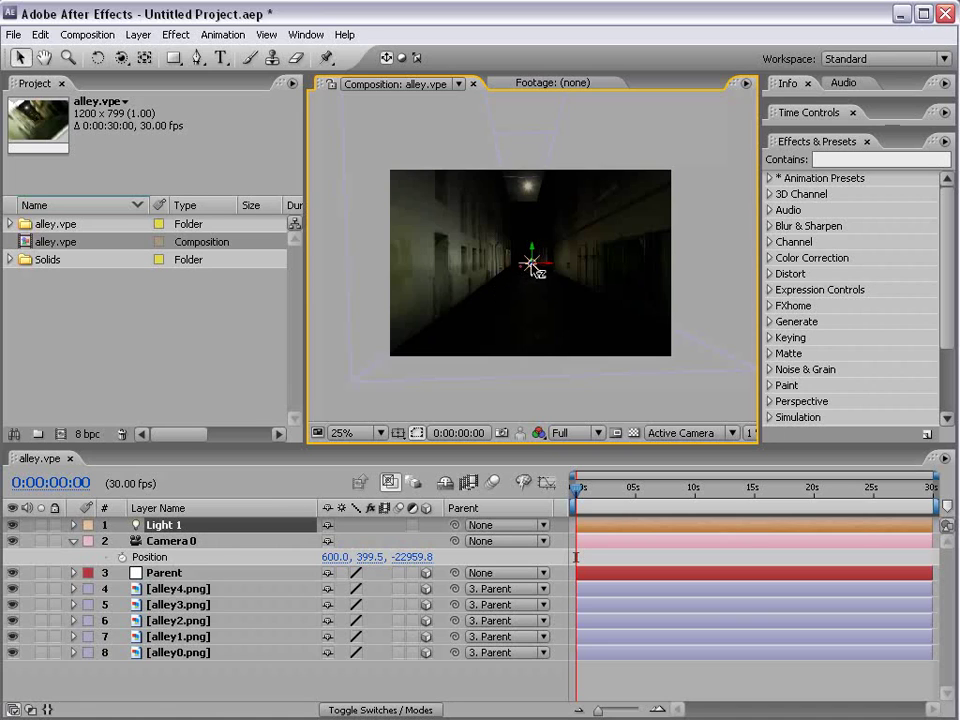
# Move Light 1 up and deeper into the alley, and check the lighting in an enlarged composition view.
pyautogui.moveTo(535, 262)
pyautogui.mouseDown()
pyautogui.moveTo(525, 274)
pyautogui.moveTo(538, 227)
pyautogui.moveTo(538, 266)
pyautogui.moveTo(538, 257)
pyautogui.mouseUp()
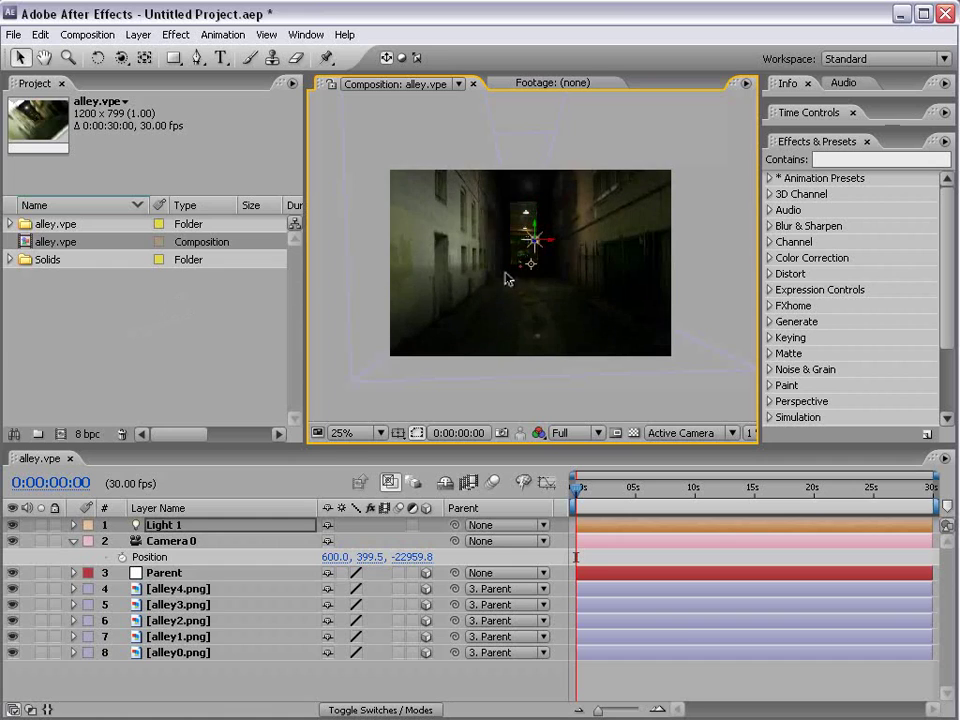
pyautogui.press('`')
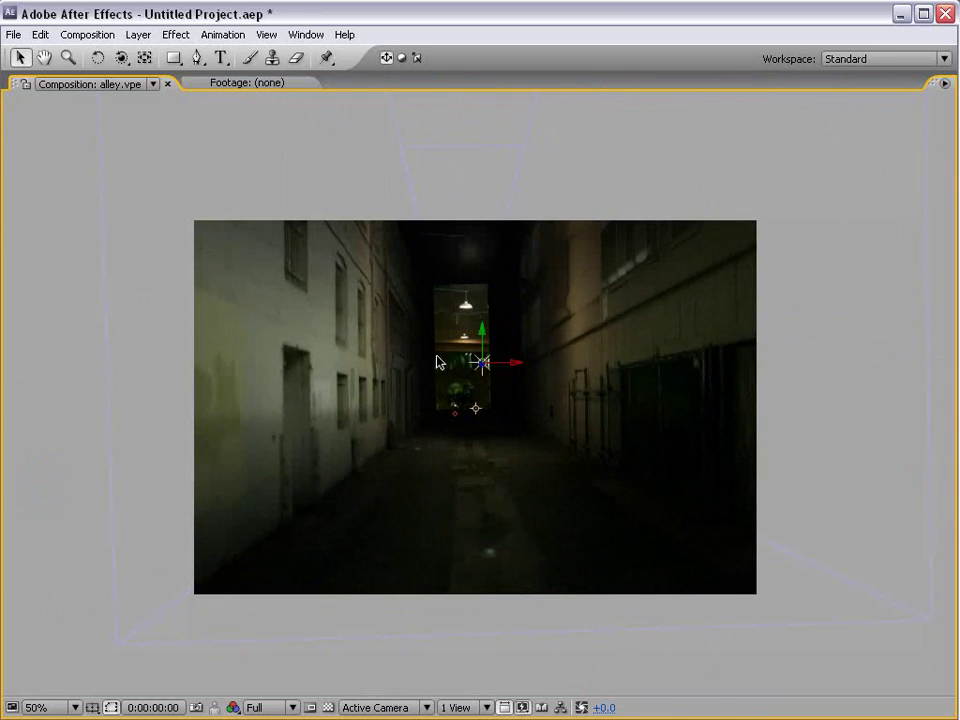
pyautogui.press('`')
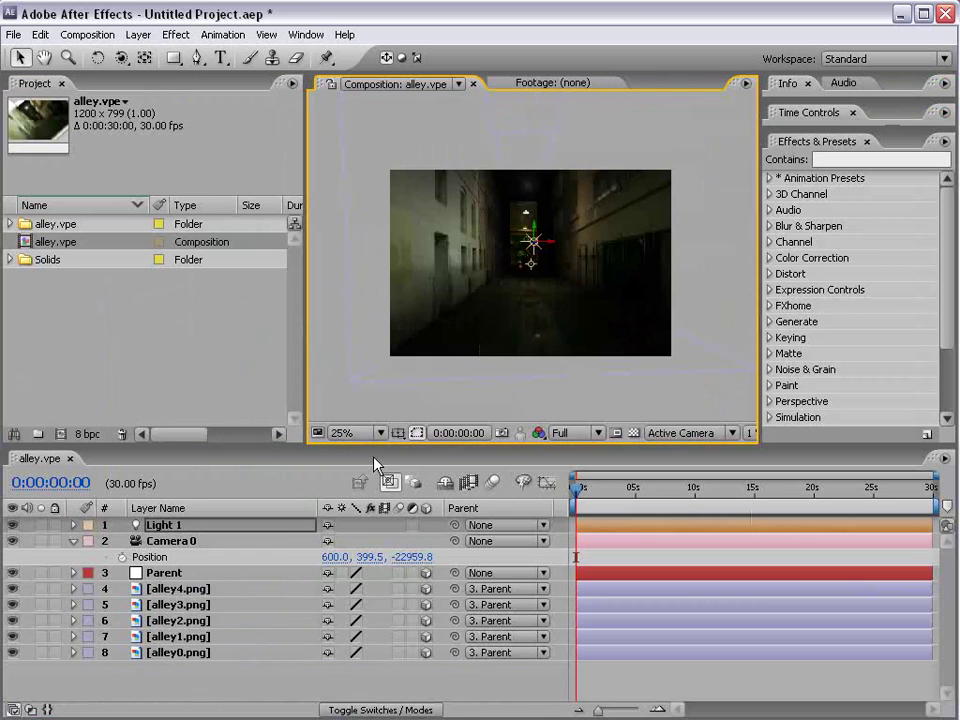
# Apply the Exposure effect to alley3.png, the back wall layer at the end of the alley.
pyautogui.click(195, 653)
pyautogui.click(197, 637)
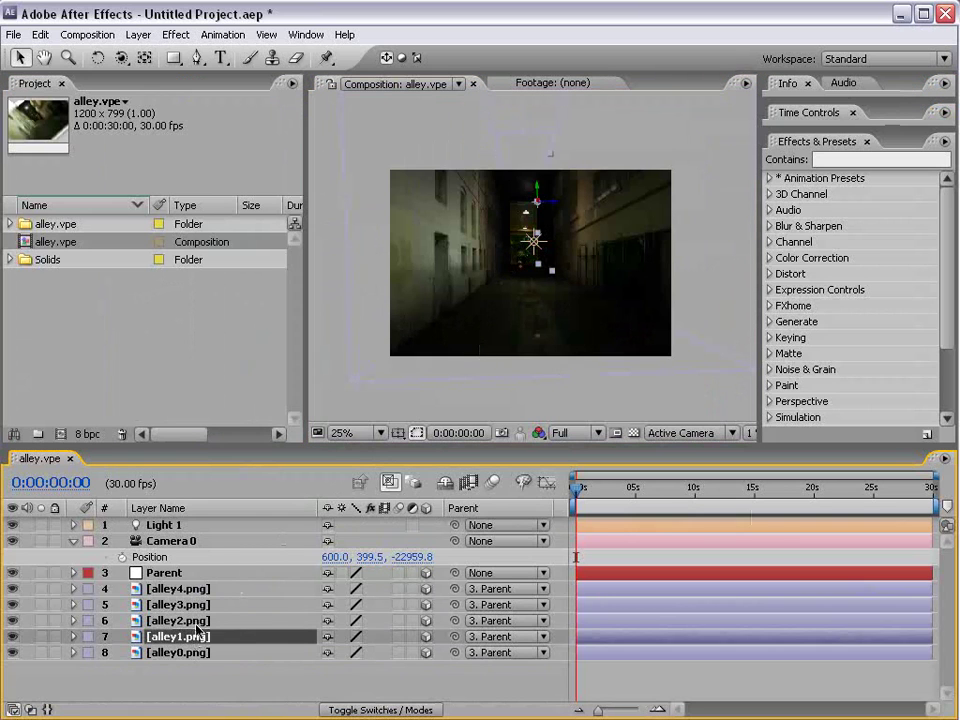
pyautogui.click(198, 621)
pyautogui.click(199, 605)
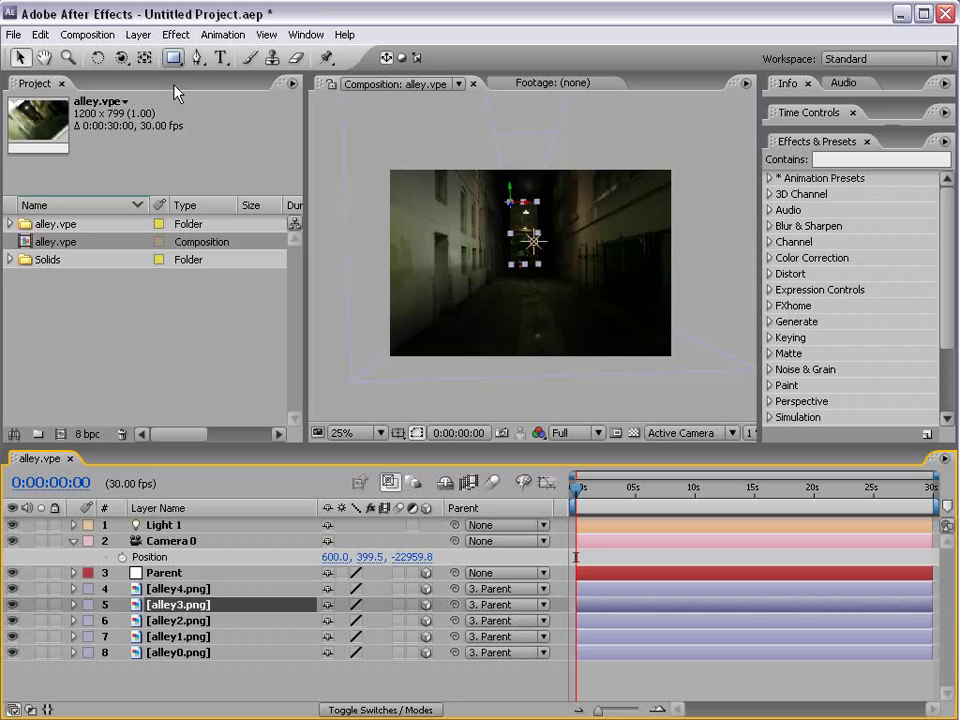
pyautogui.click(174, 35)
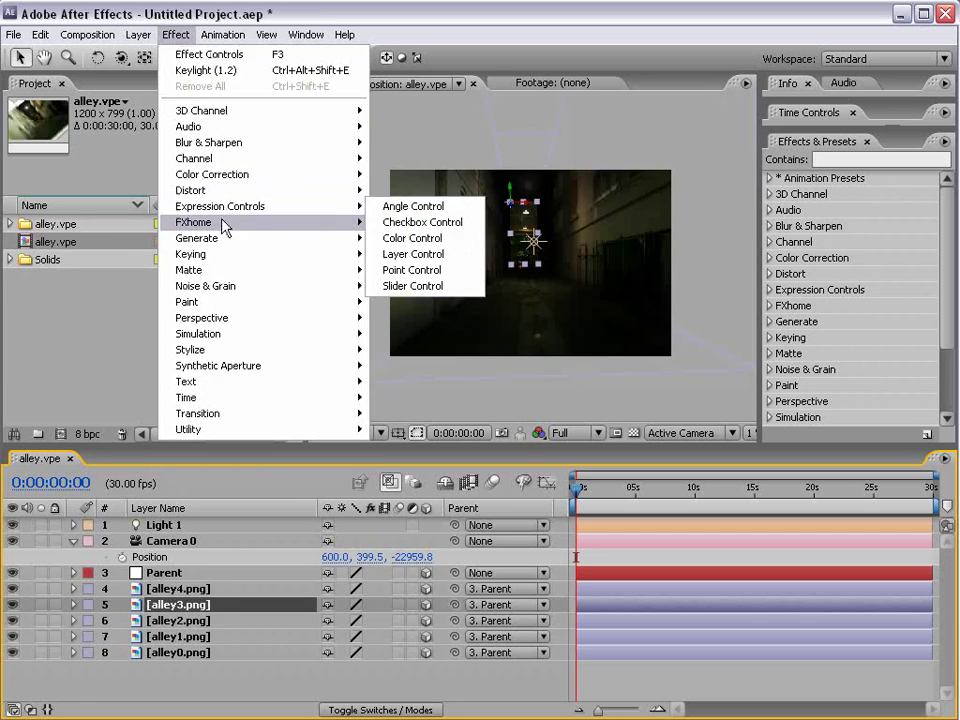
pyautogui.moveTo(227, 185)
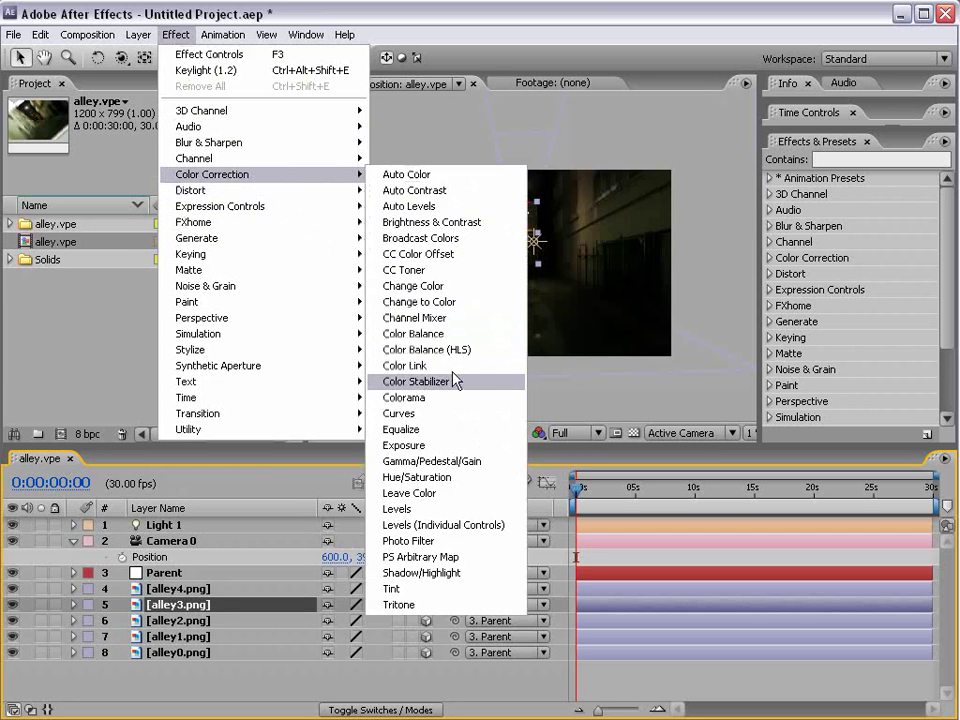
pyautogui.click(422, 446)
pyautogui.scroll(2, 540, 271)
pyautogui.moveTo(494, 231); pyautogui.dragTo(514, 261)
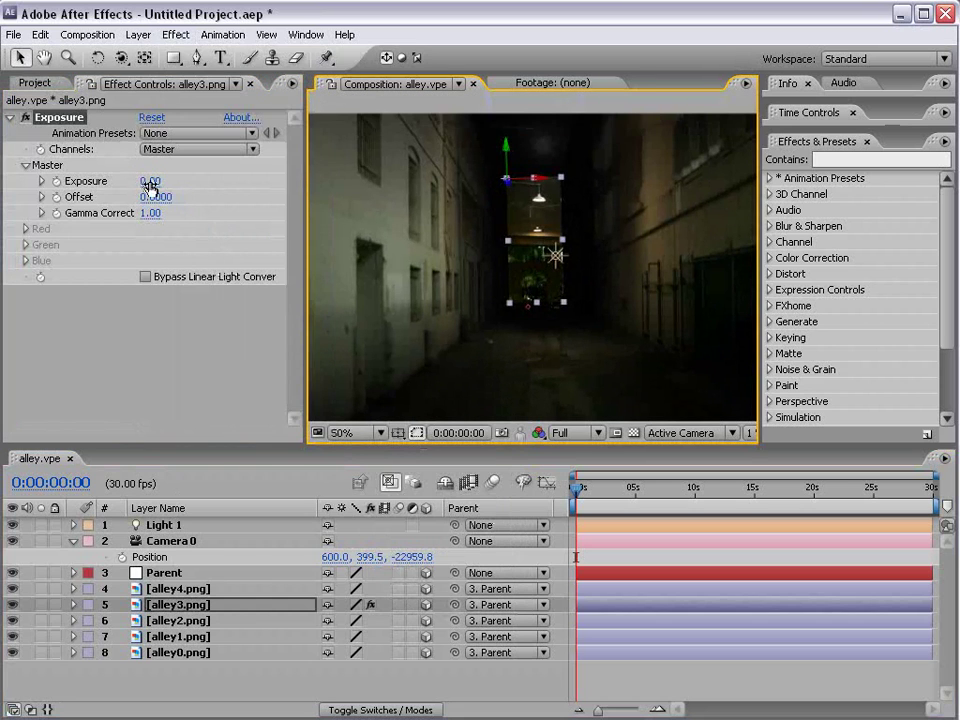
# Set the master Exposure of alley3.png to -4.00 to darken the back wall.
pyautogui.moveTo(150, 183); pyautogui.dragTo(112, 181)
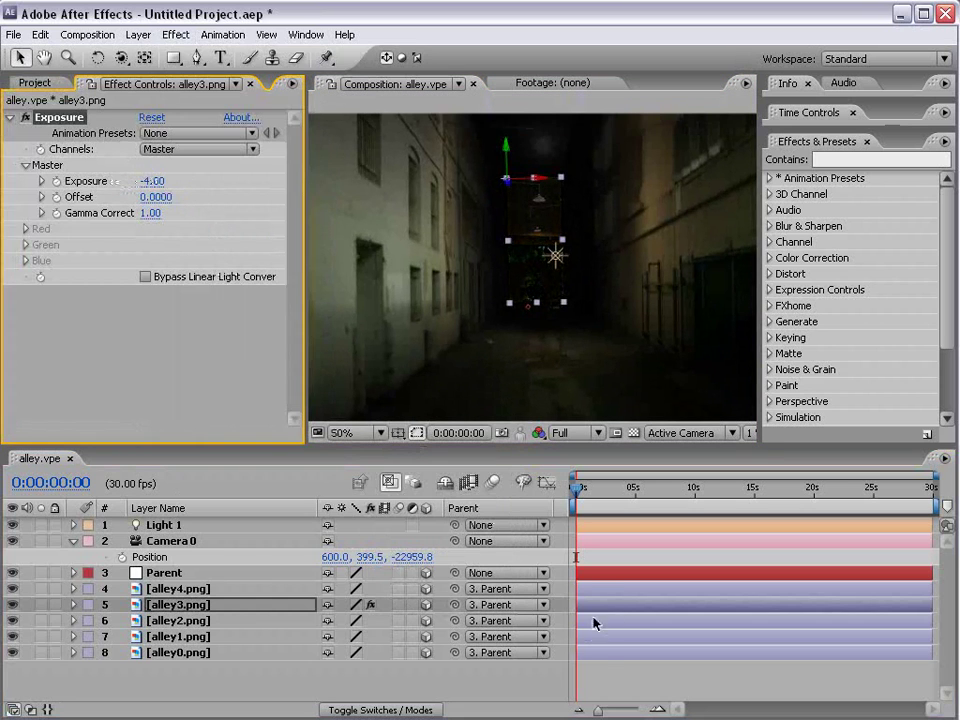
pyautogui.click(594, 670)
# Move Light 1 slightly deeper into the alley and check the lighting in the enlarged composition view.
pyautogui.click(555, 256)
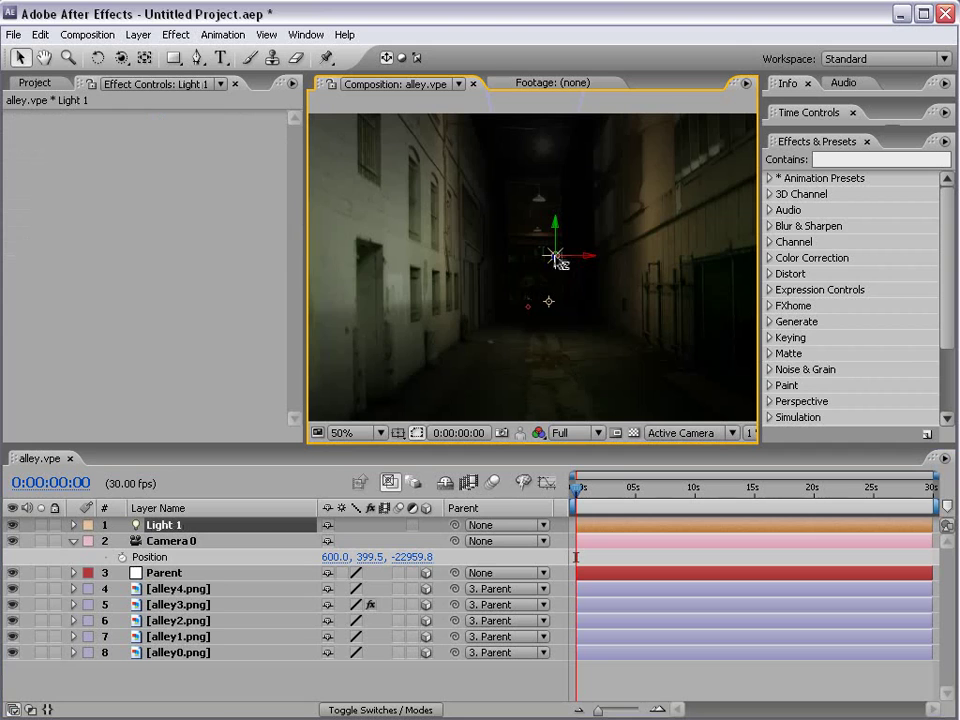
pyautogui.moveTo(497, 355); pyautogui.dragTo(531, 345)
pyautogui.press(',')
pyautogui.click(602, 666)
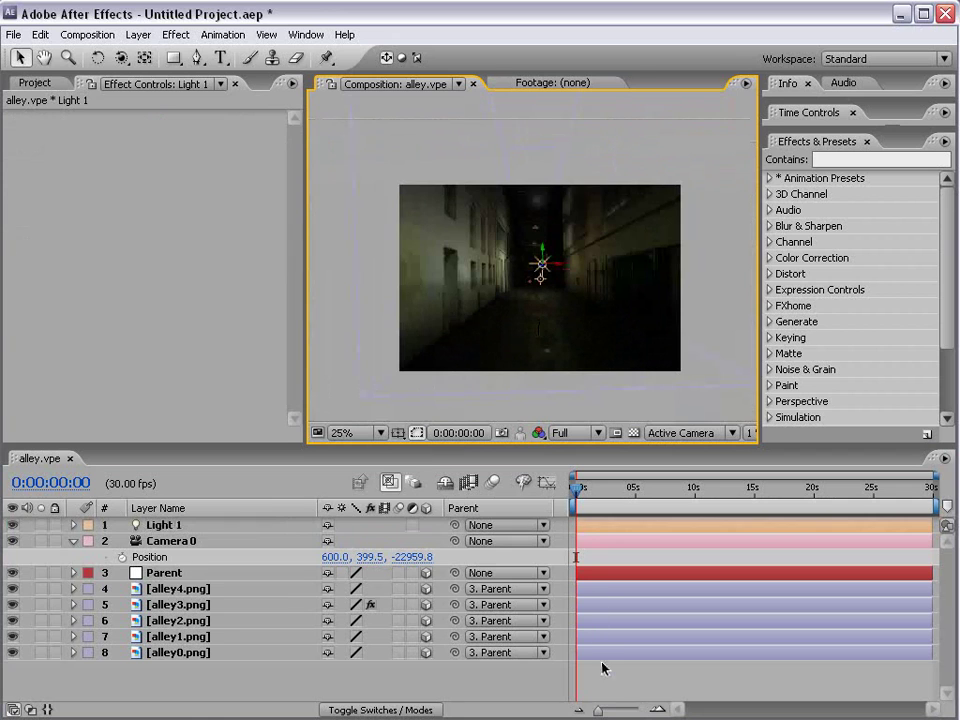
pyautogui.press('`')
pyautogui.press('`')
# Set Light 1's Intensity to 175% and check the brighter alley walls up close.
pyautogui.click(184, 526)
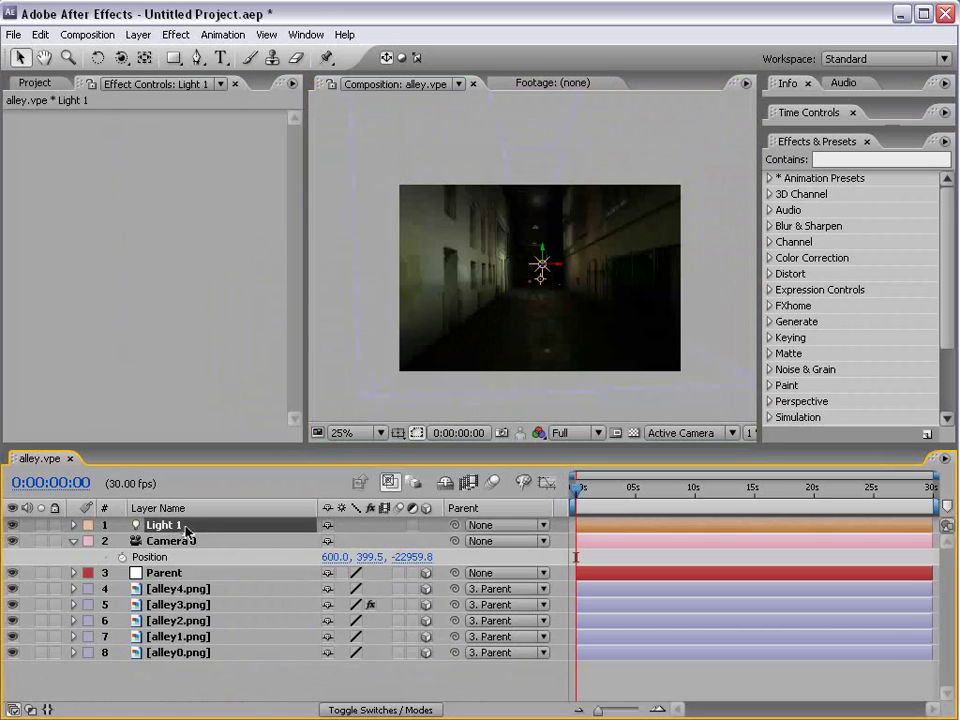
pyautogui.press('t')
pyautogui.moveTo(330, 541); pyautogui.dragTo(392, 530)
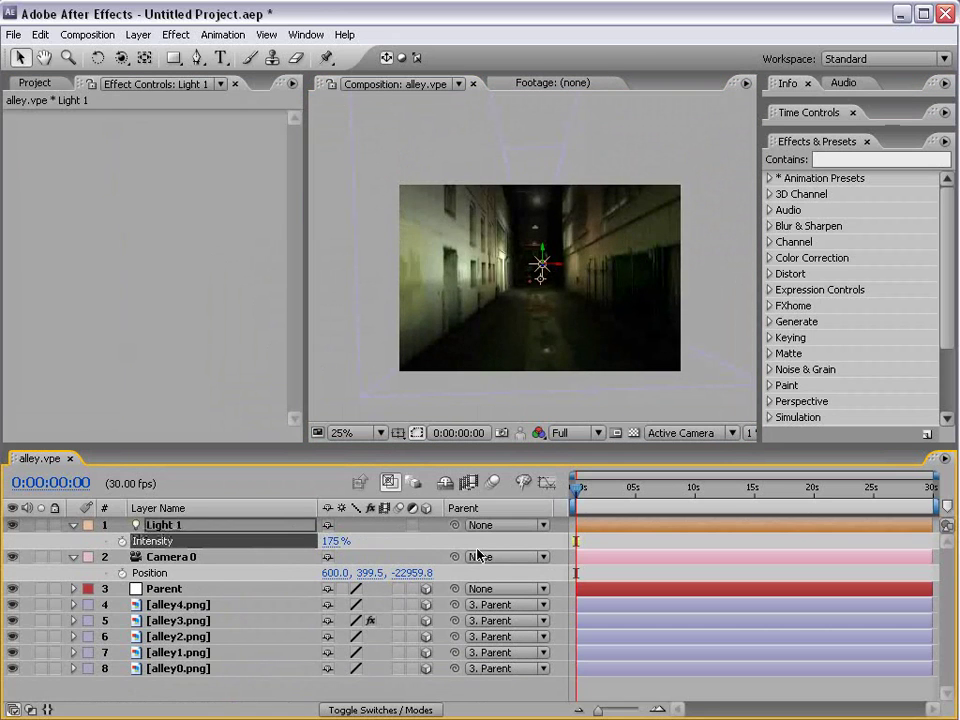
pyautogui.click(484, 541)
pyautogui.scroll(1, 548, 305)
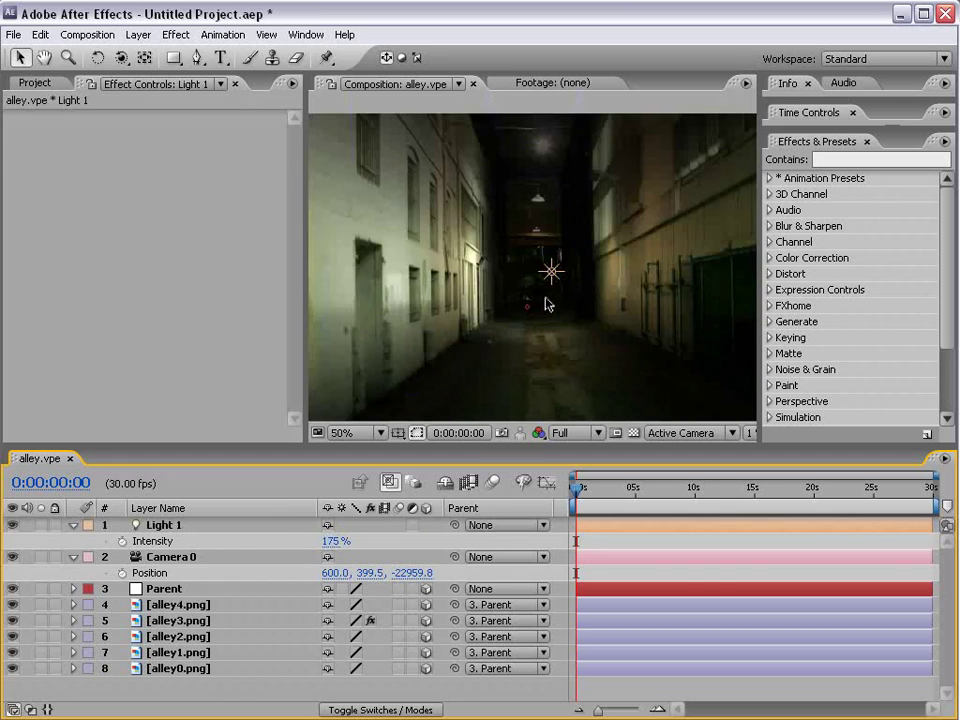
pyautogui.scroll(-1, 548, 305)
# Try orbiting Camera 0 to view the lit alley from another angle.
pyautogui.press('c')
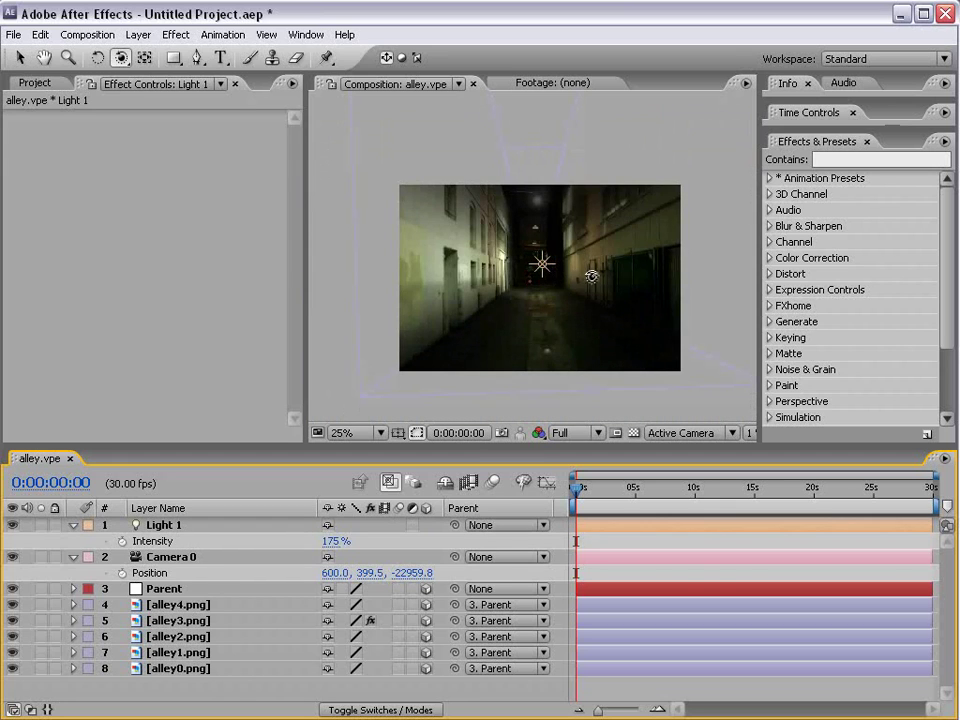
pyautogui.moveTo(557, 277); pyautogui.dragTo(626, 279)
pyautogui.hotkey('ctrl', 'z')
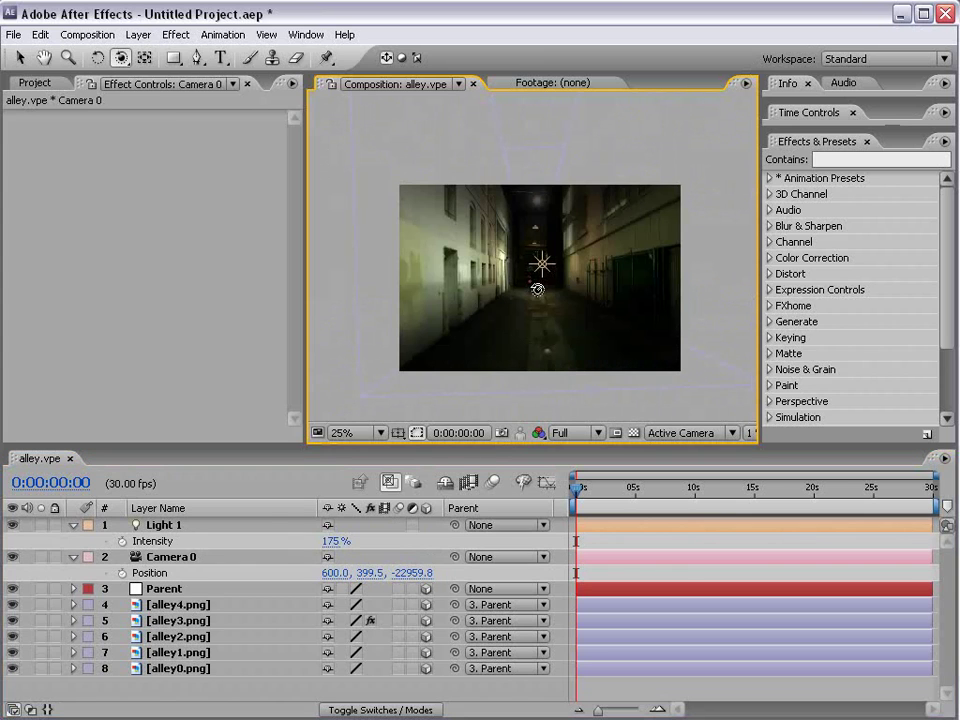
# Reveal the Parent layer's Position and examine the lit alley in the enlarged composition view at different magnifications.
pyautogui.click(170, 590)
pyautogui.press('p')
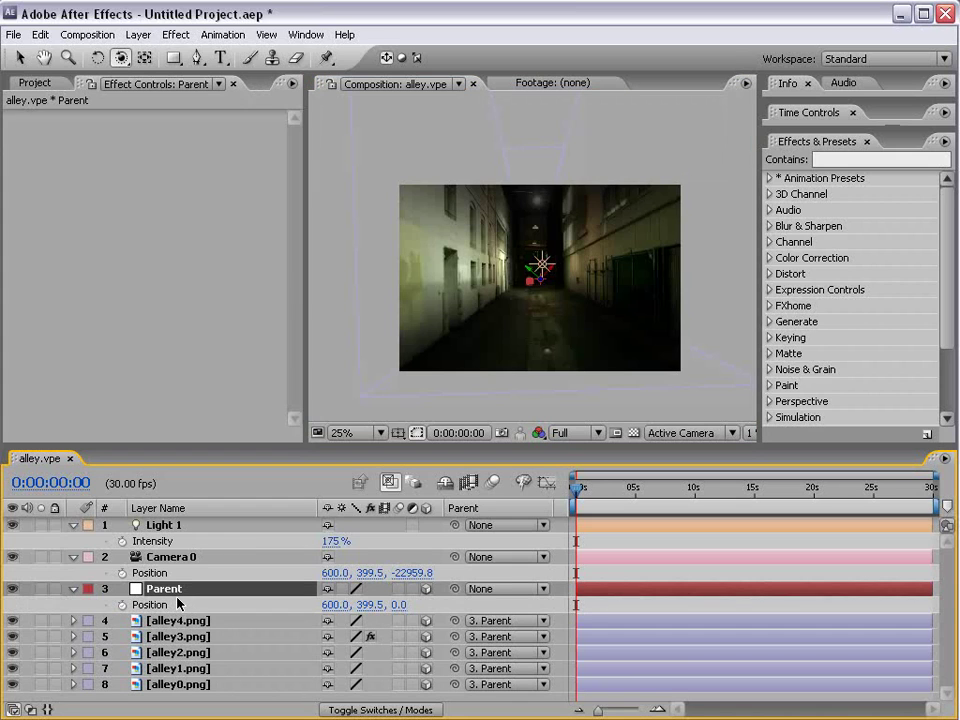
pyautogui.press('`')
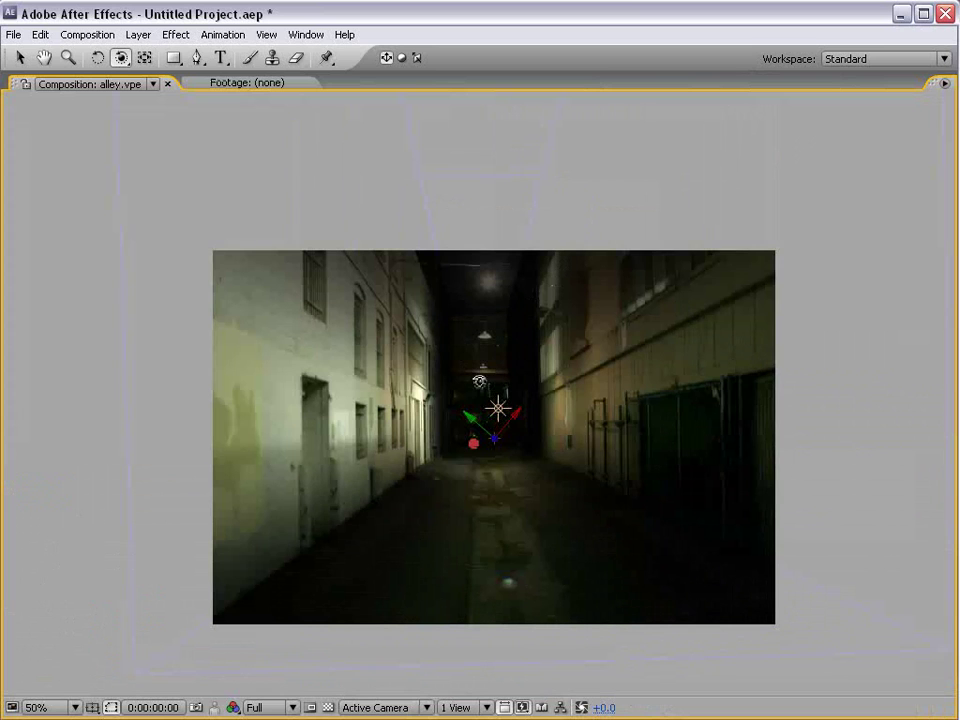
pyautogui.press('`')
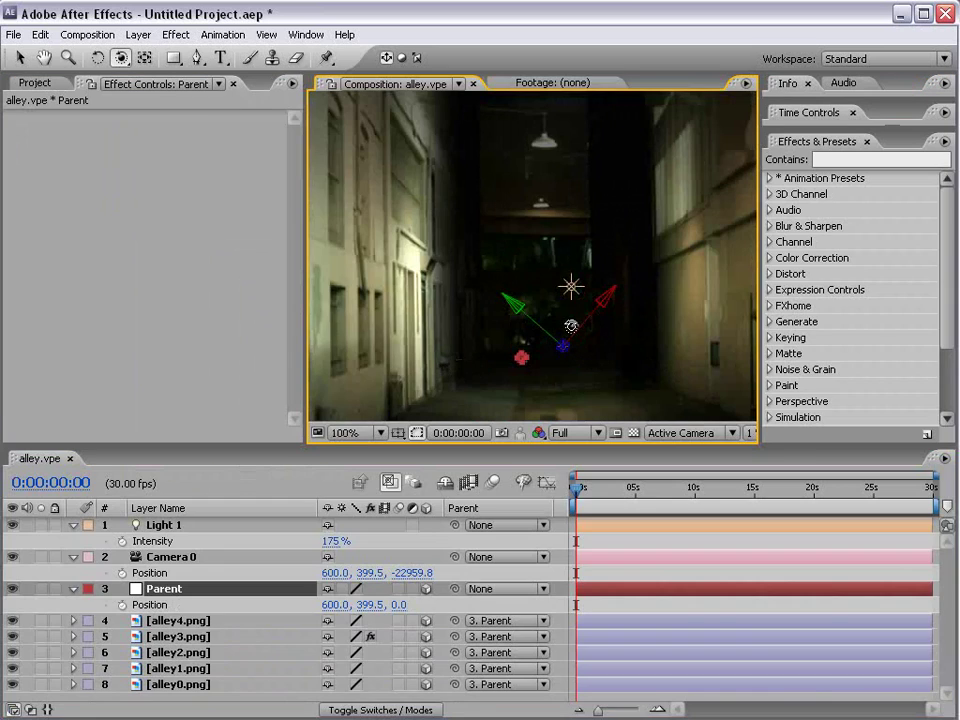
pyautogui.press('`')
pyautogui.press('`')
pyautogui.scroll(-2, 553, 313)
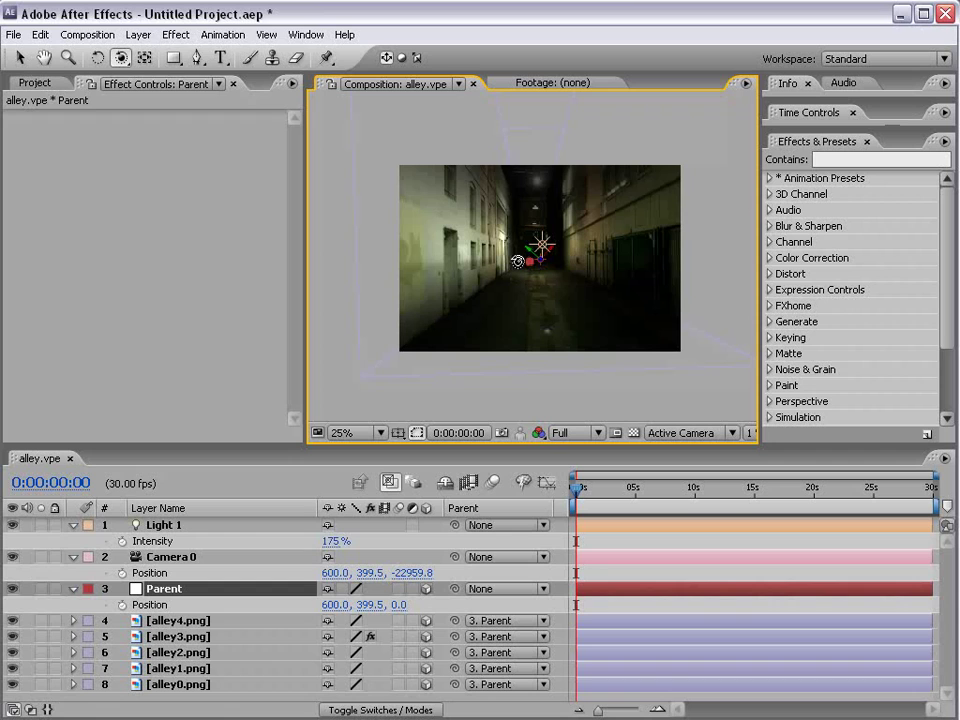
pyautogui.press('.')
pyautogui.press('.')
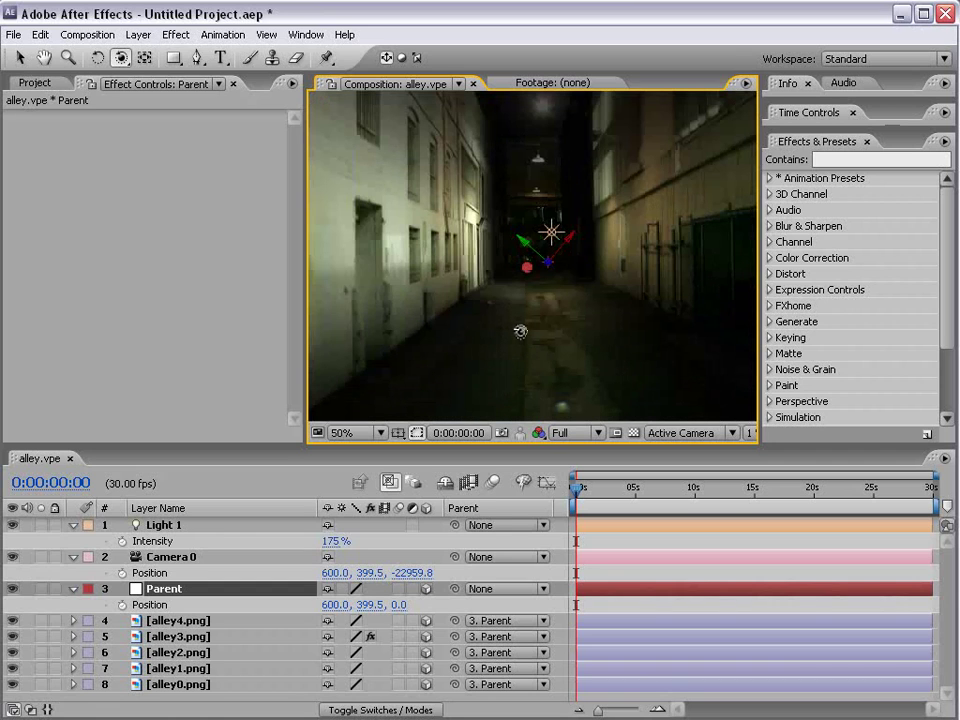
# Set Light 1's Intensity to 174% and view the whole alley frame.
pyautogui.press('v')
pyautogui.click(167, 537)
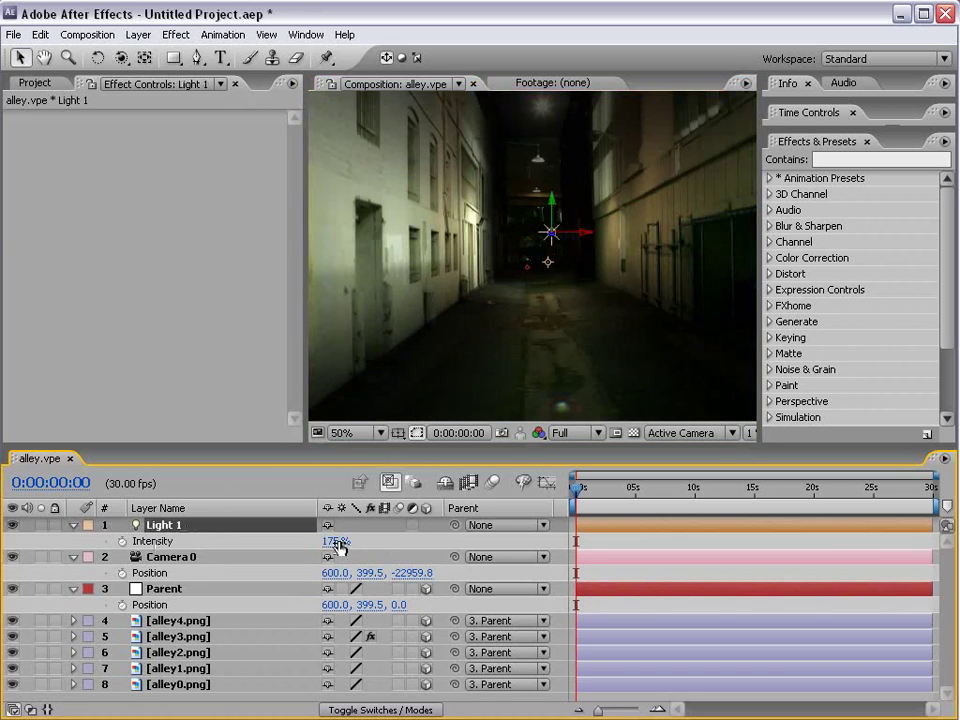
pyautogui.moveTo(338, 541); pyautogui.dragTo(258, 544)
pyautogui.press(',')
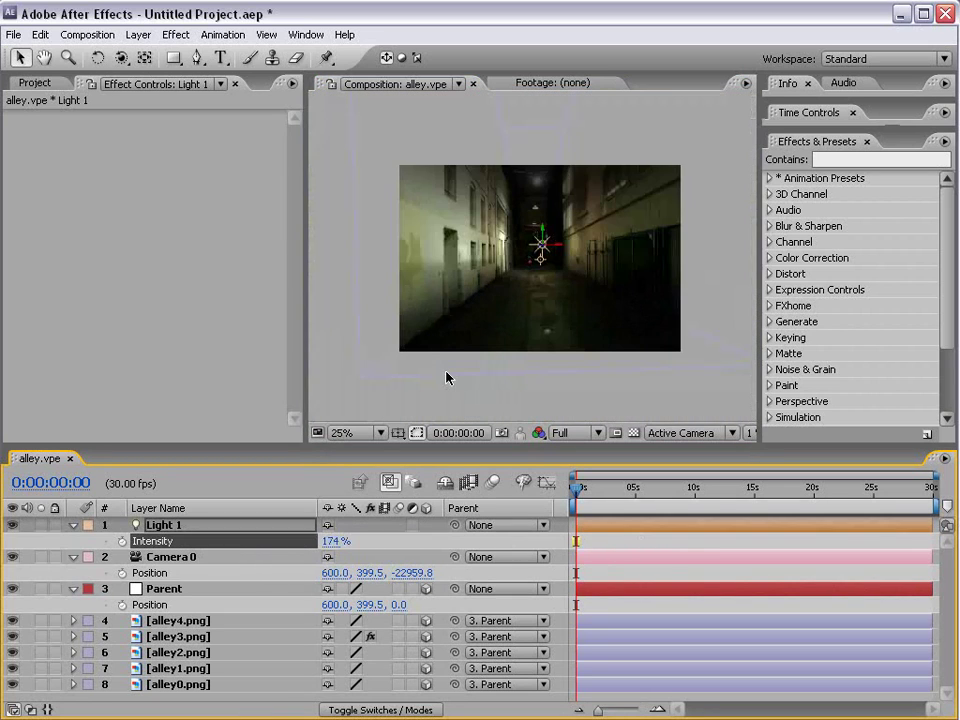